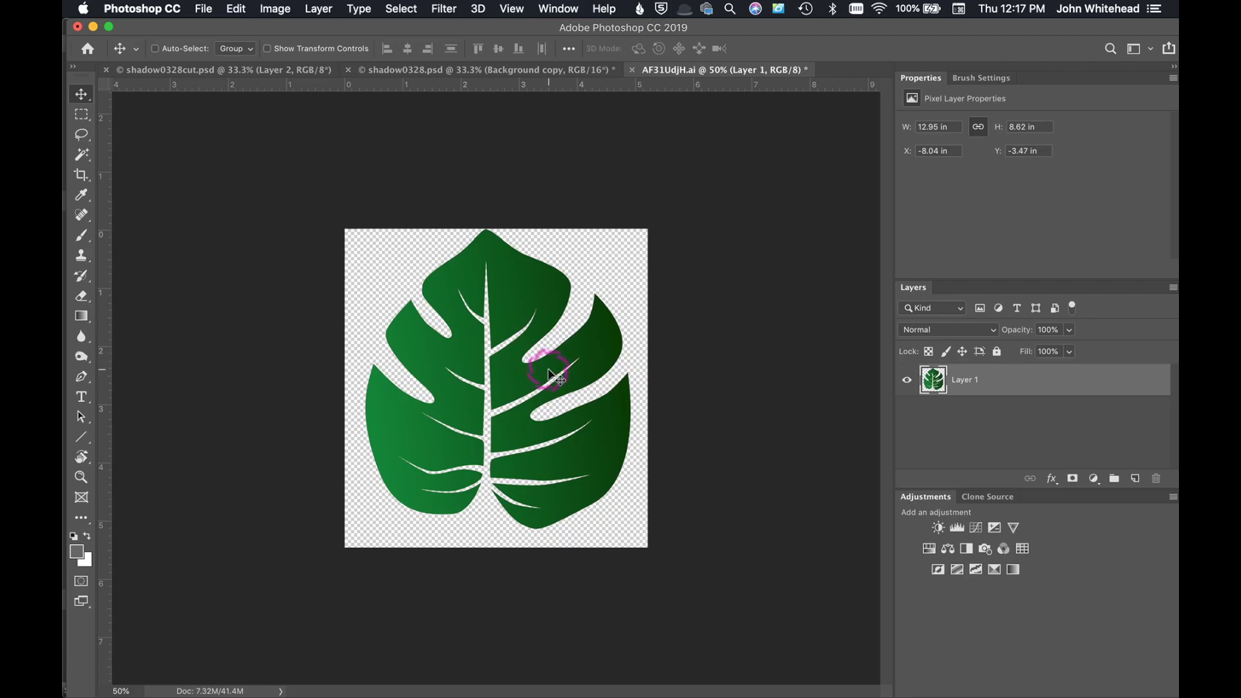
Open watercolour-4116932(1).ai and fish-2360761.svg together from the Downloads folder
key(super)
key(super+o)
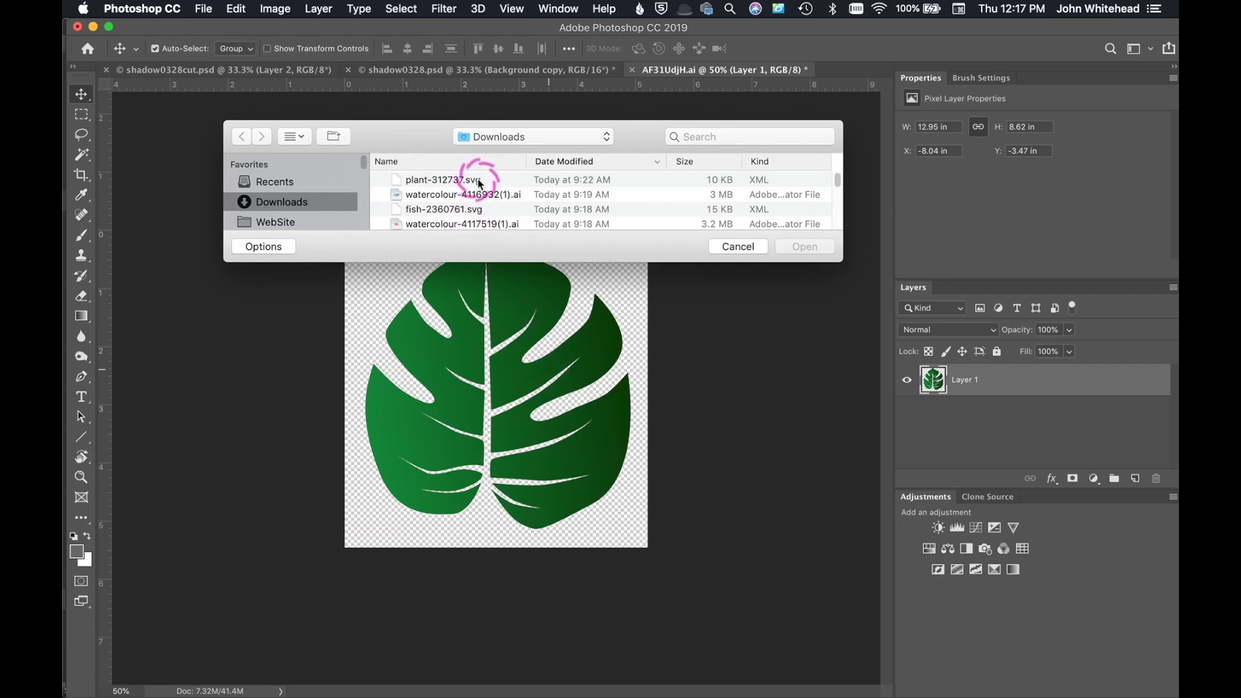
click(474, 195)
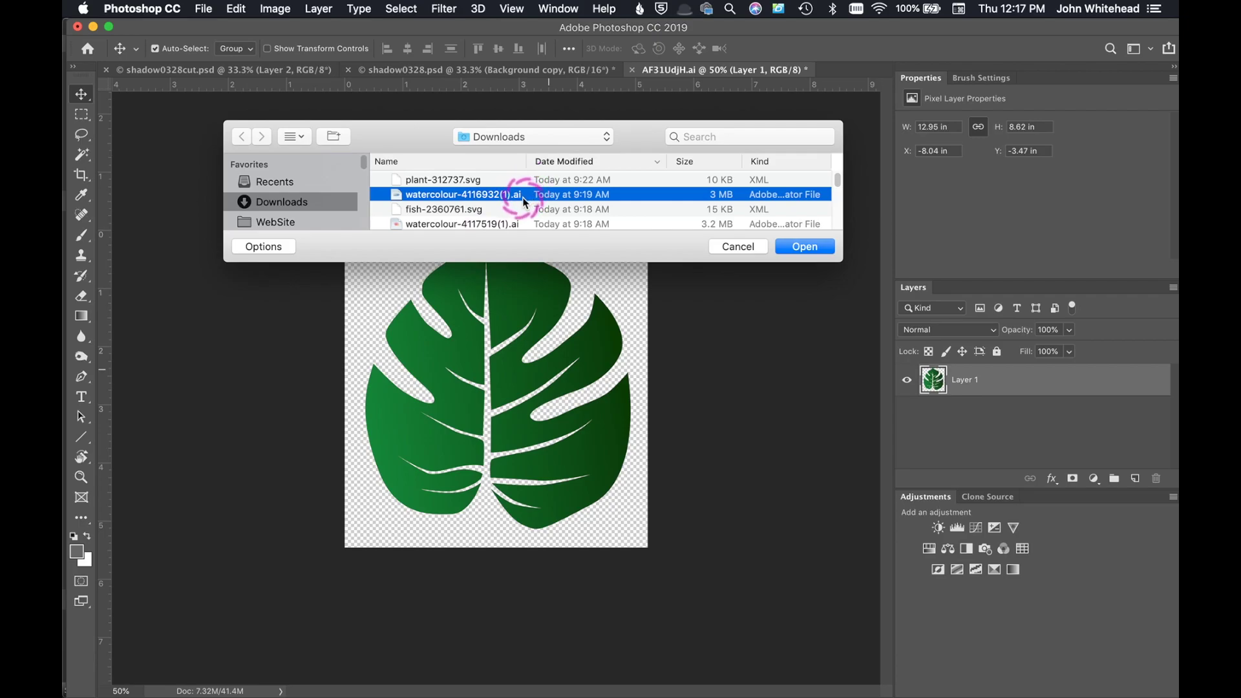
super+click(474, 210)
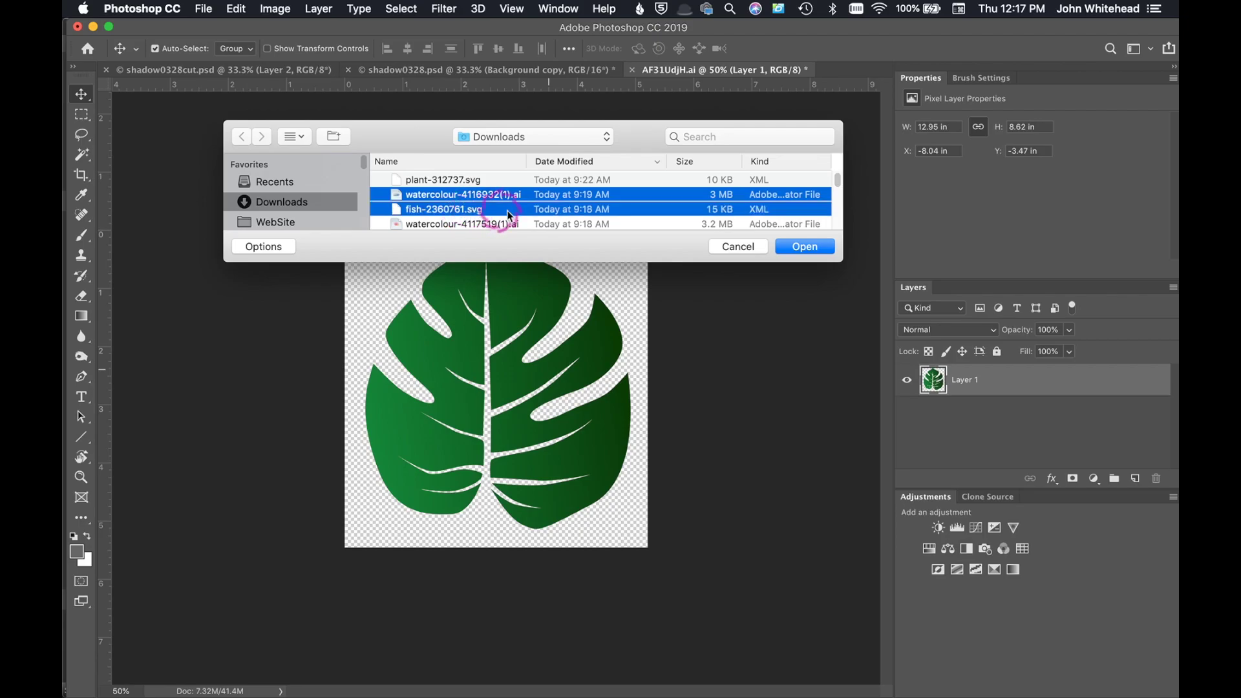
click(803, 247)
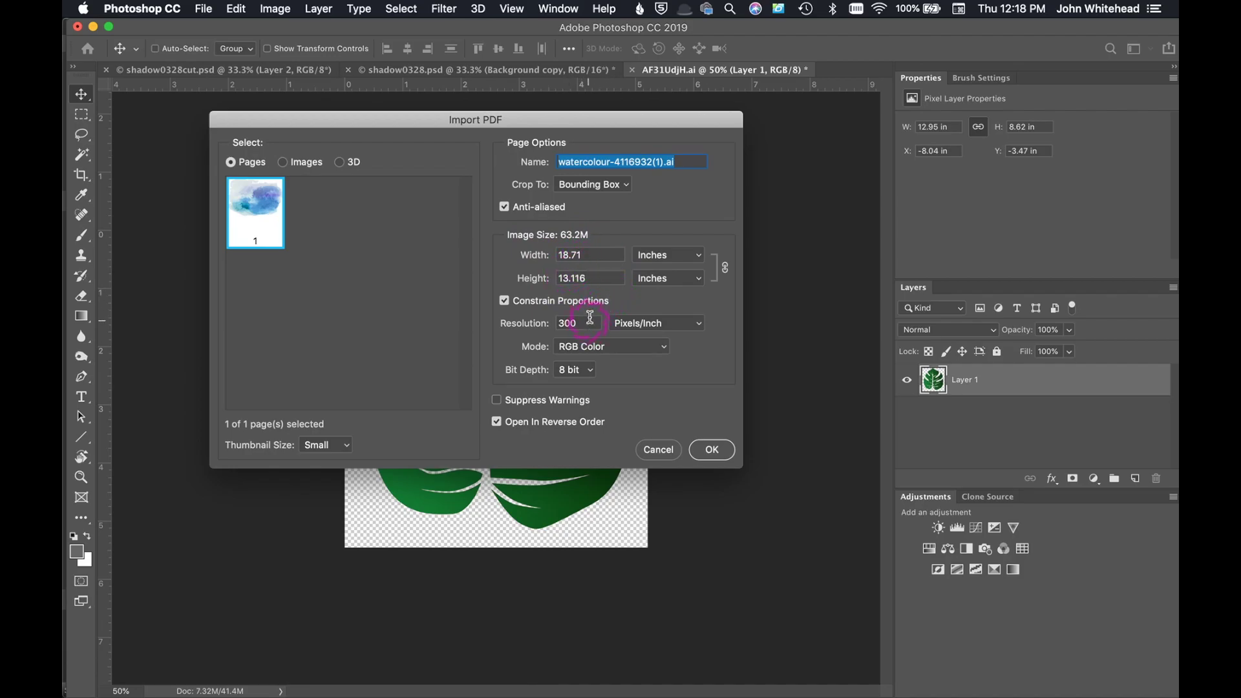
Import the watercolour artwork at 10 inches wide and rasterize the fish SVG at 10 inches wide
drag(599, 260, 538, 246)
text(10)
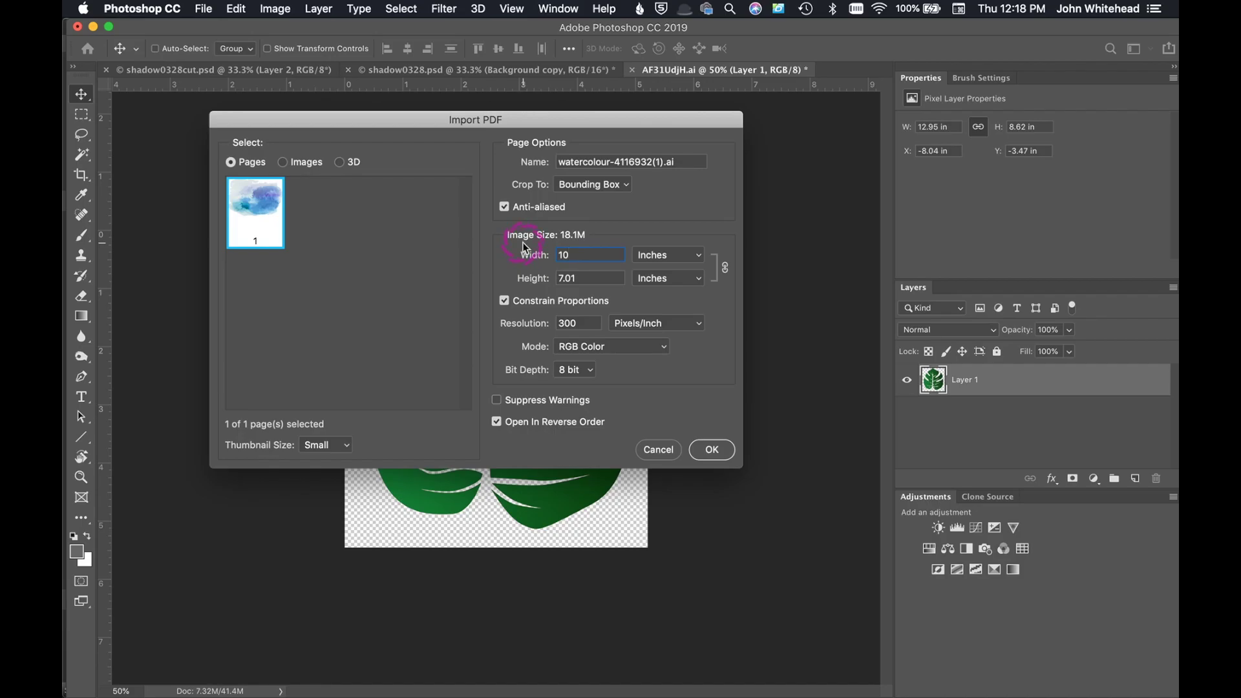
click(711, 451)
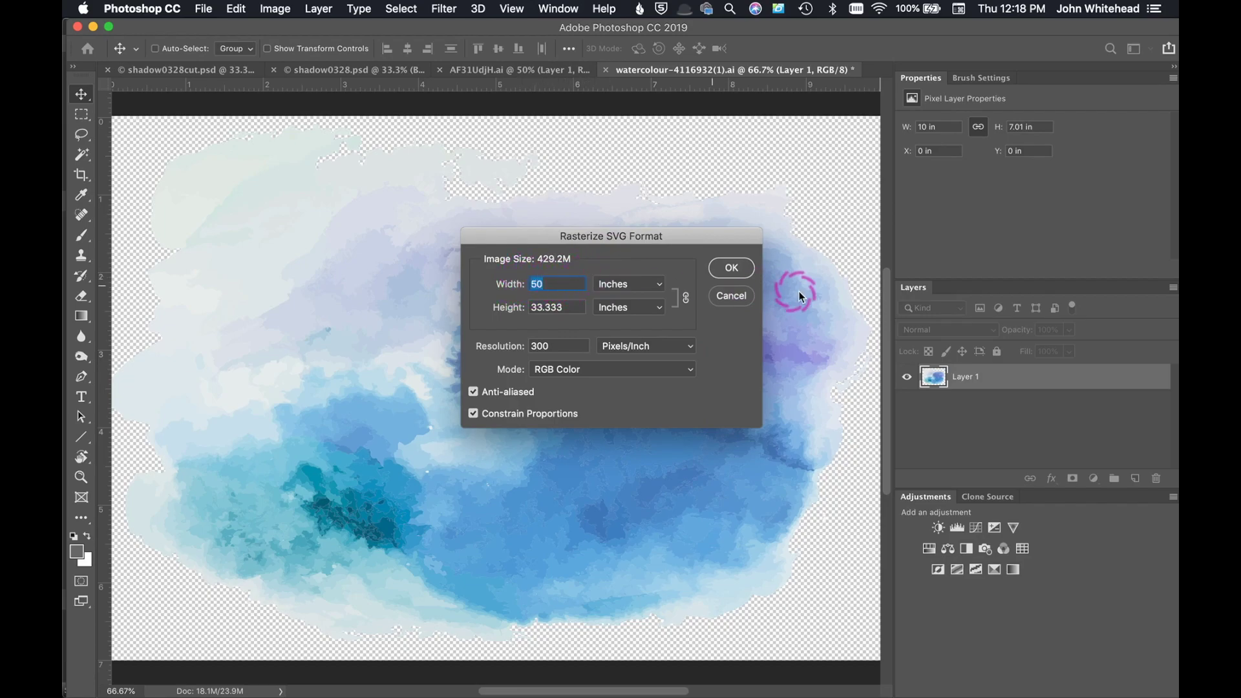
text(10)
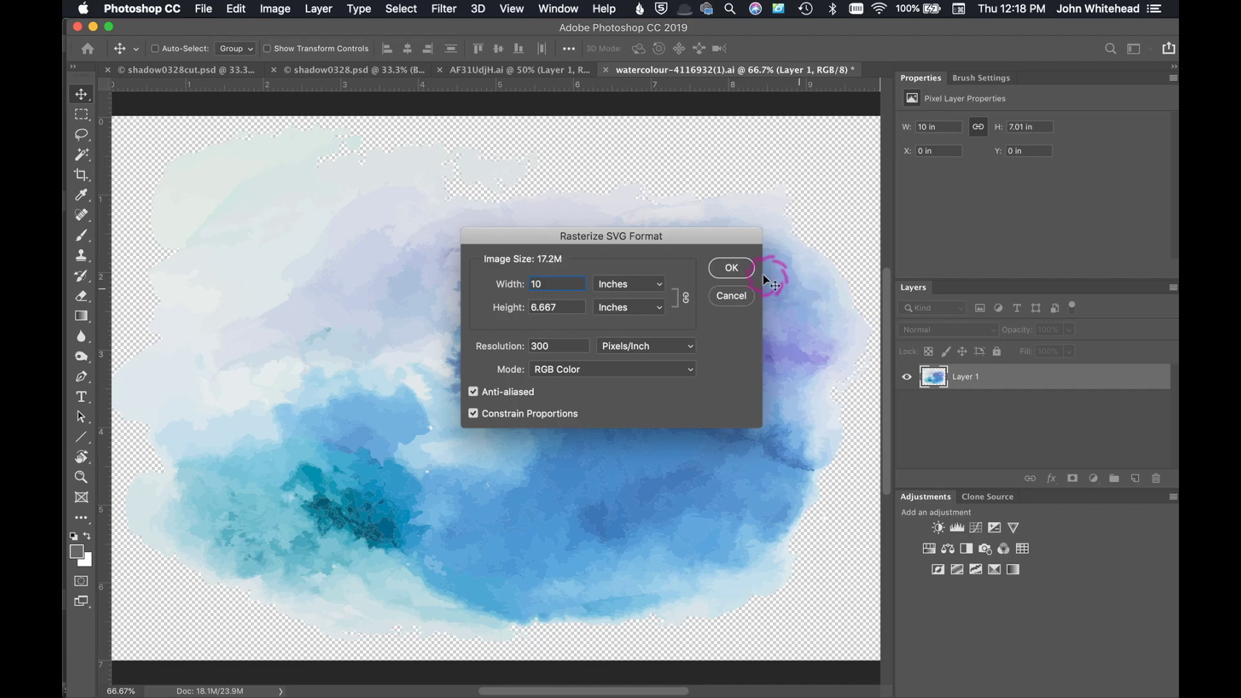
click(725, 267)
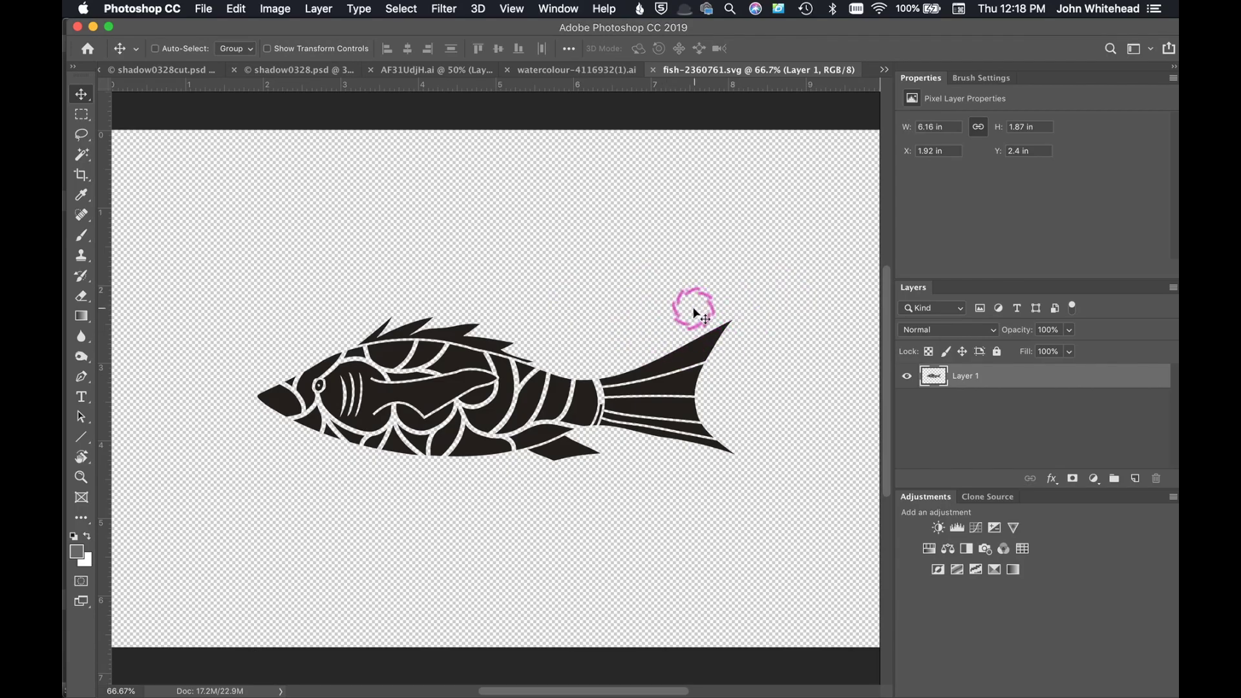
Examine the edge quality of the fish artwork up close, and view the watercolour document for comparison
key(super+equal)
key(super+equal)
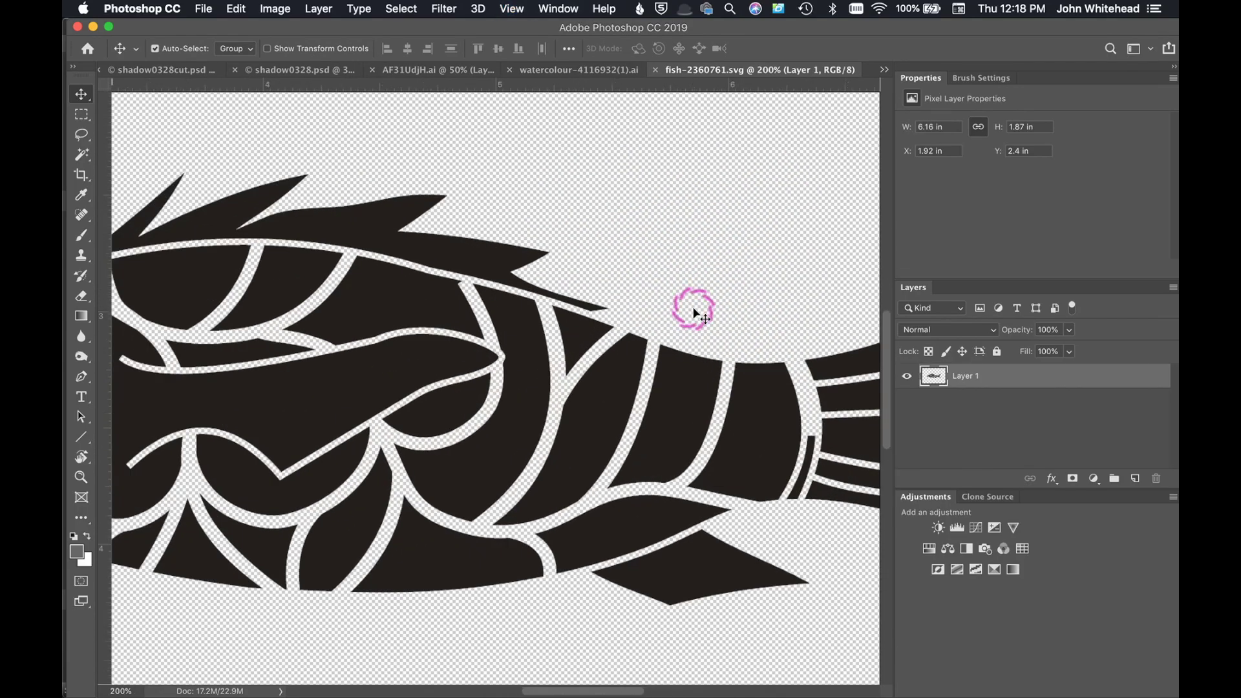
key(super+equal)
key(super+equal)
key(super+equal)
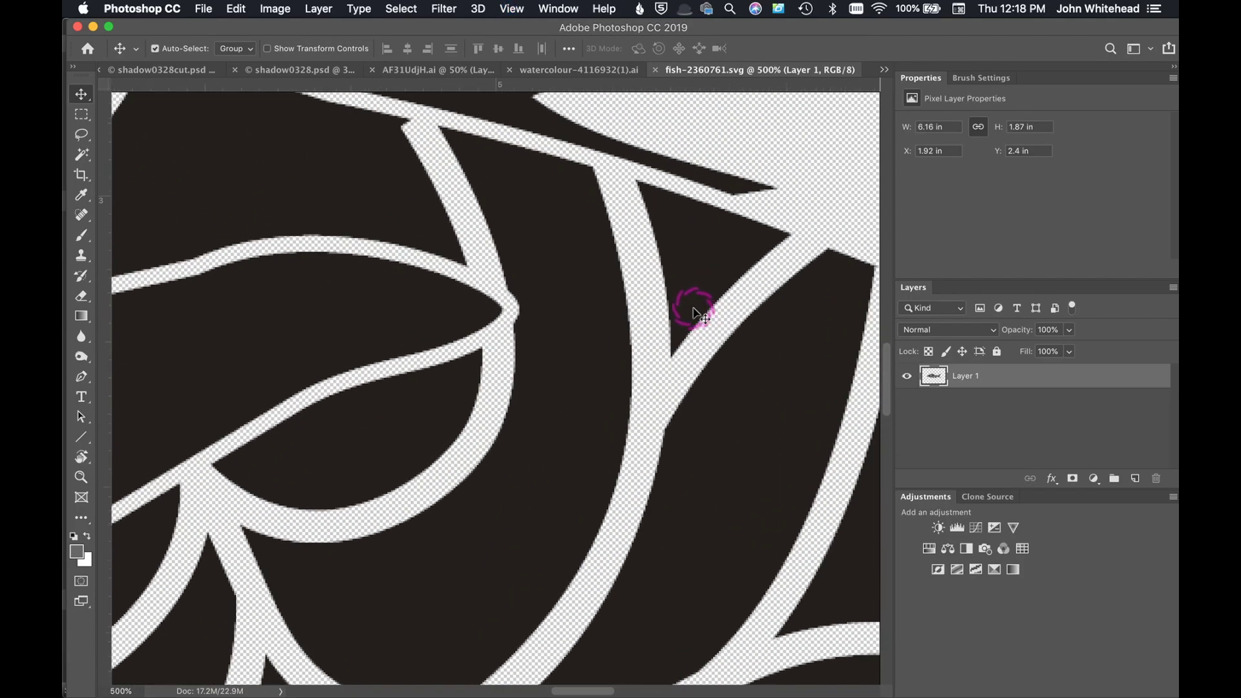
key(super+equal)
key(super+equal)
key(super+equal)
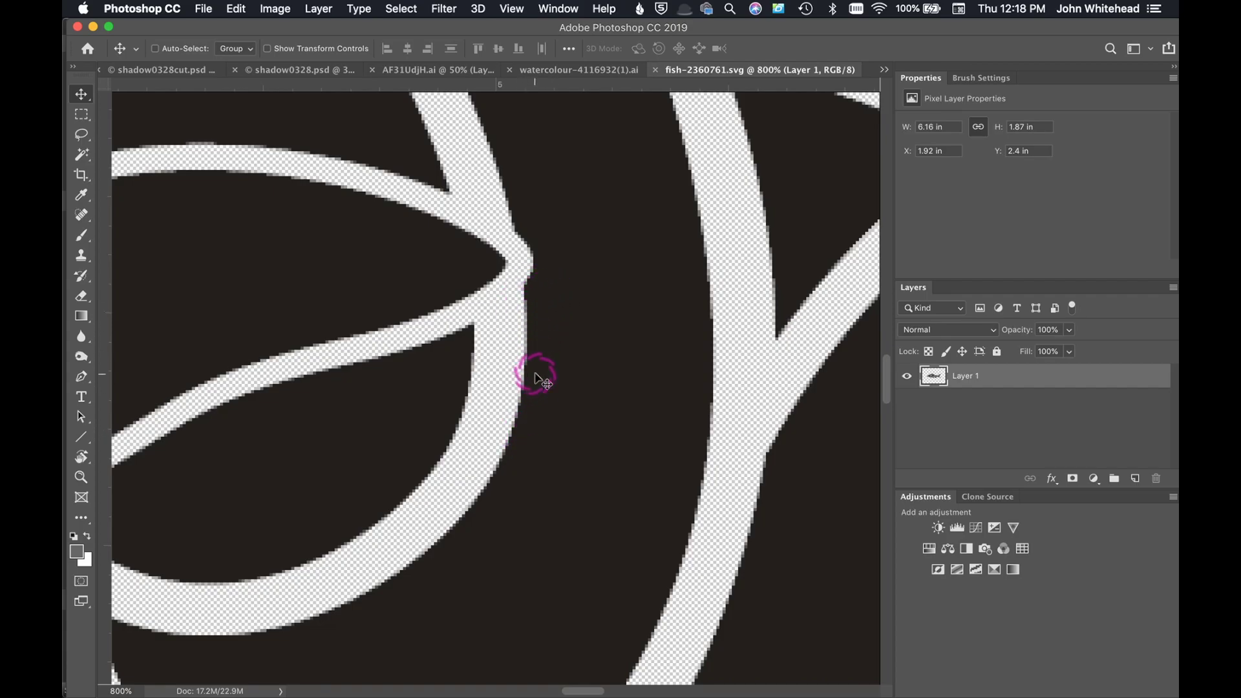
key(super+minus)
key(super+minus)
key(super+minus)
key(super+minus)
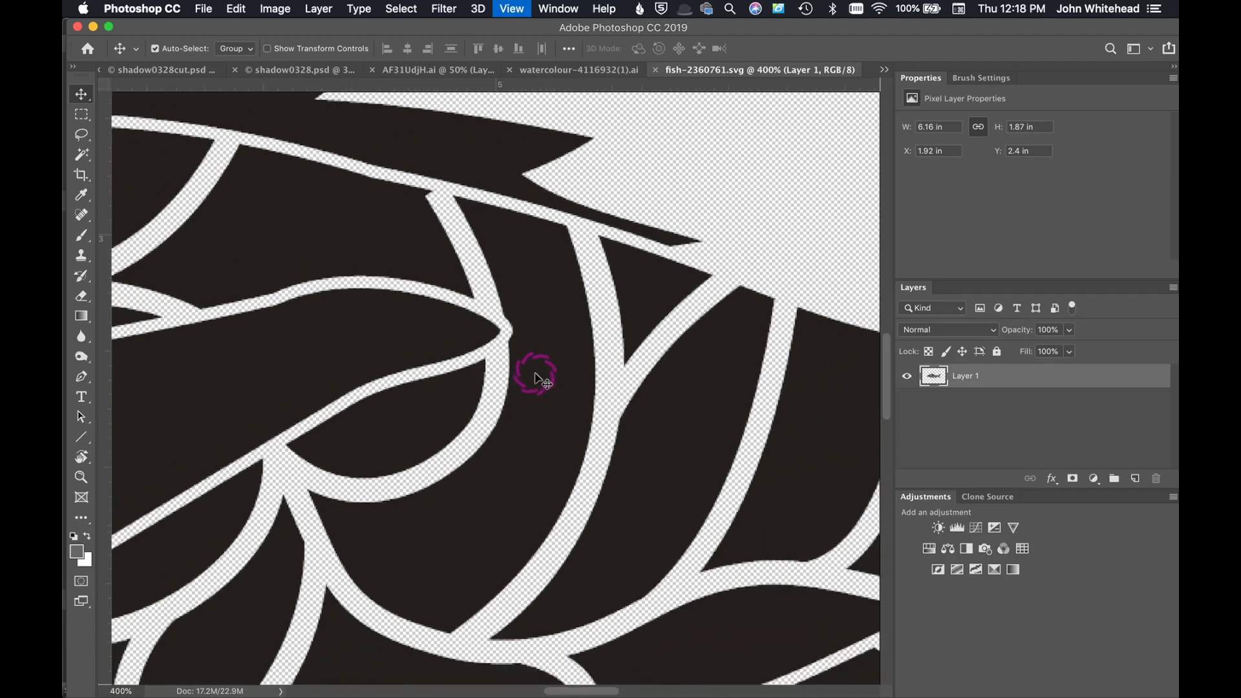
key(super+minus)
key(super+minus)
key(super+minus)
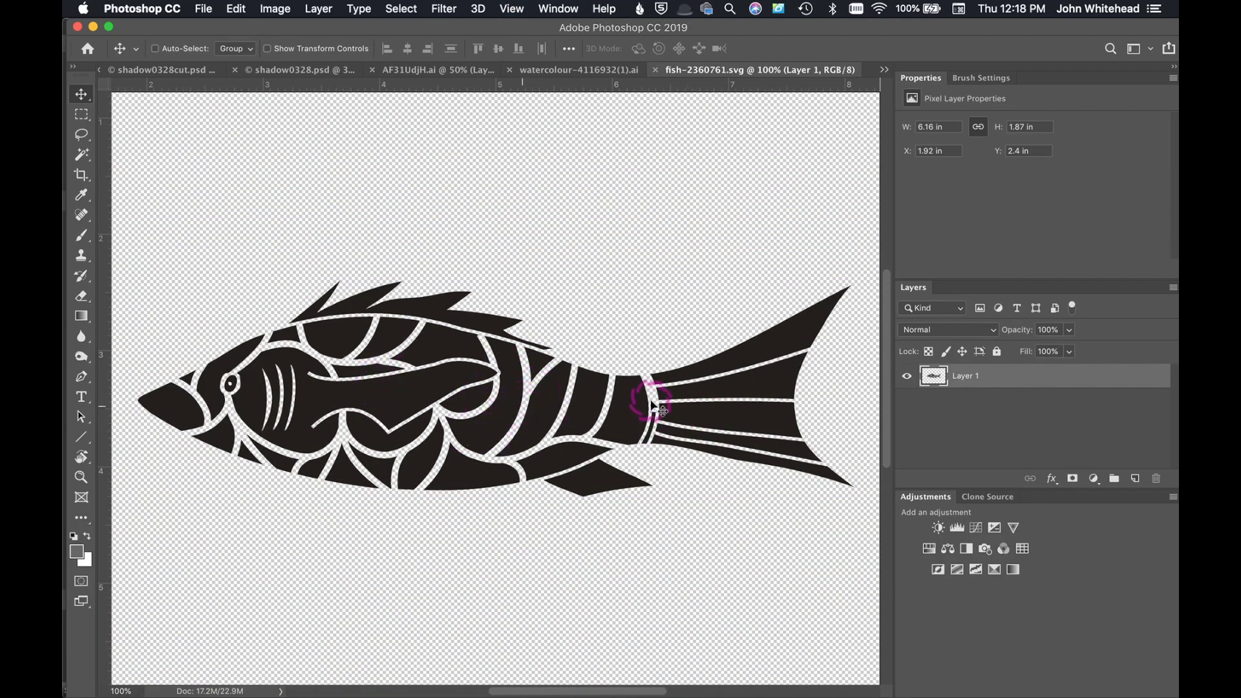
click(559, 68)
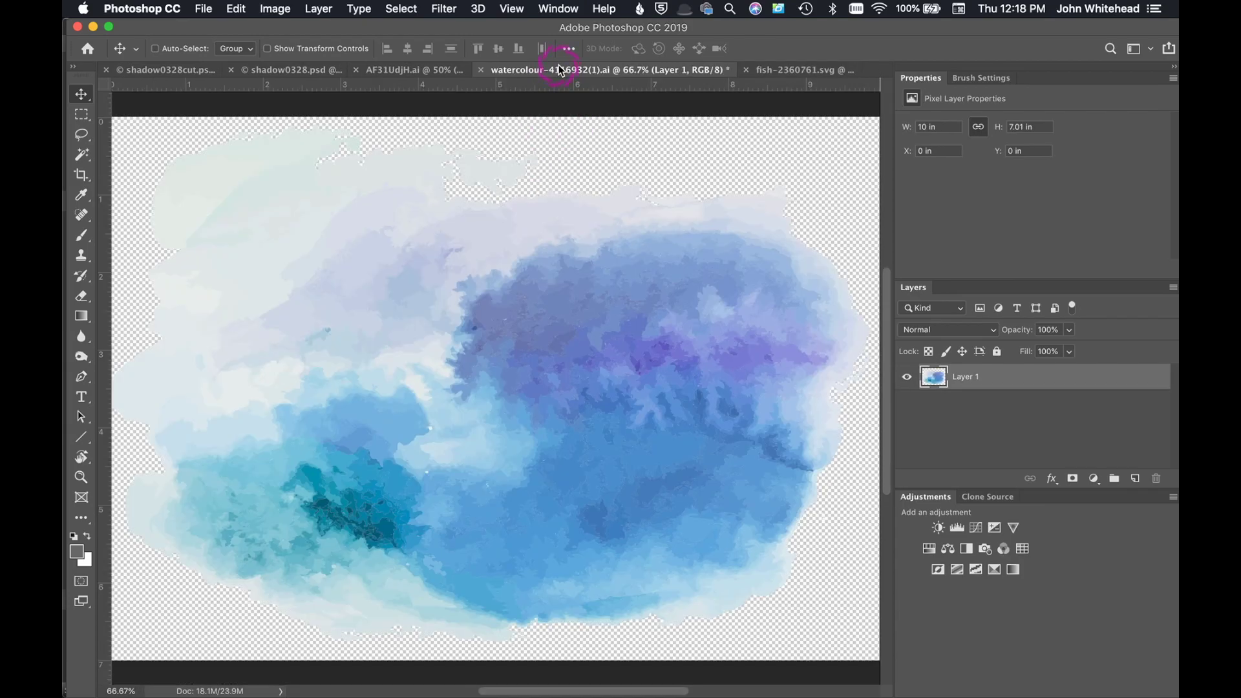
click(784, 70)
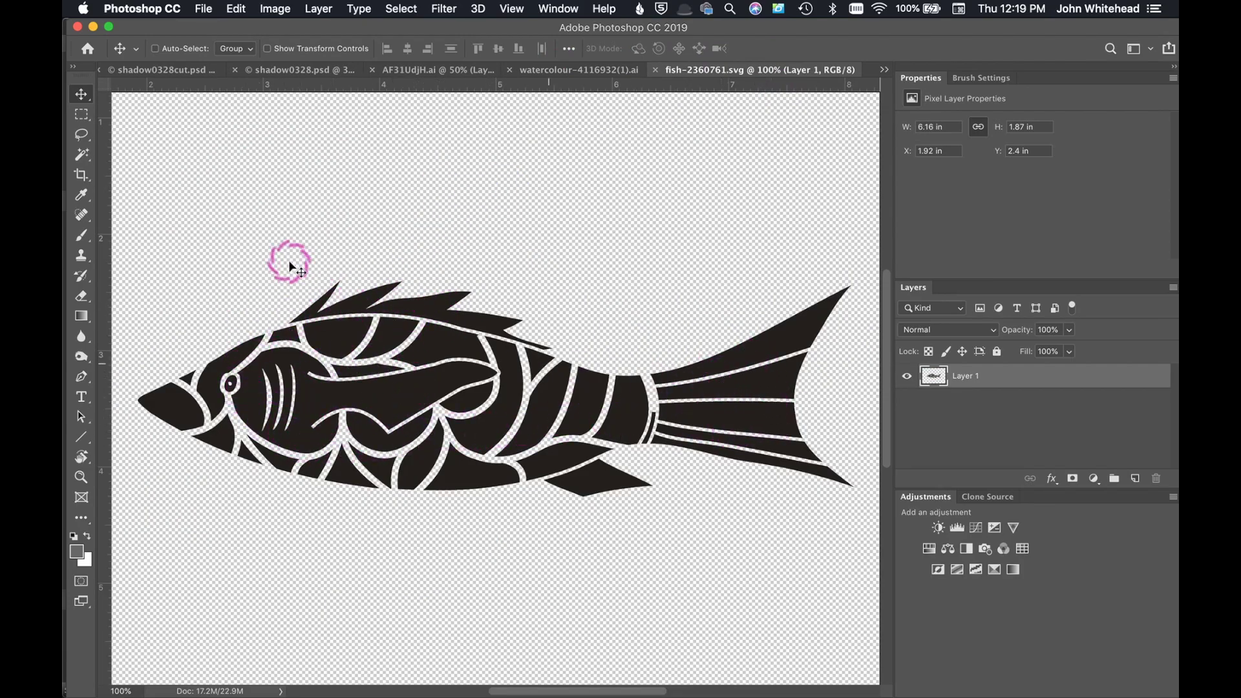
Try to select the fish's black body sections one by one with the Magic Wand, adding each to the selection
click(89, 157)
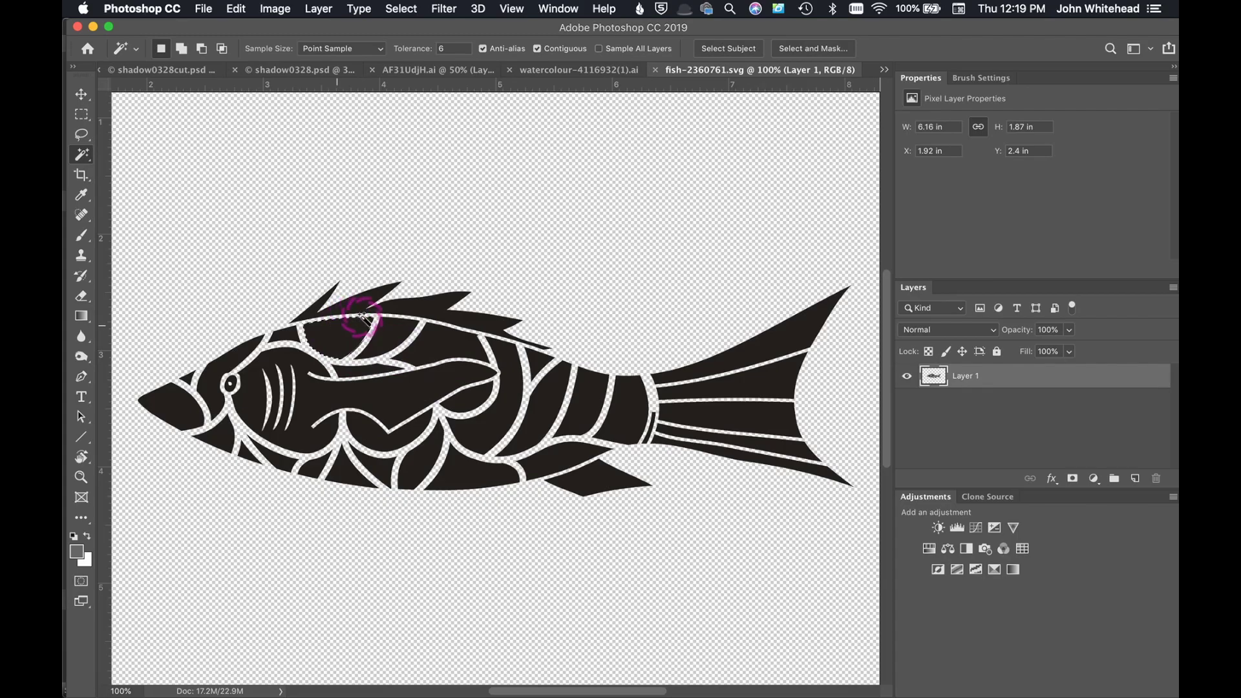
shift+click(392, 338)
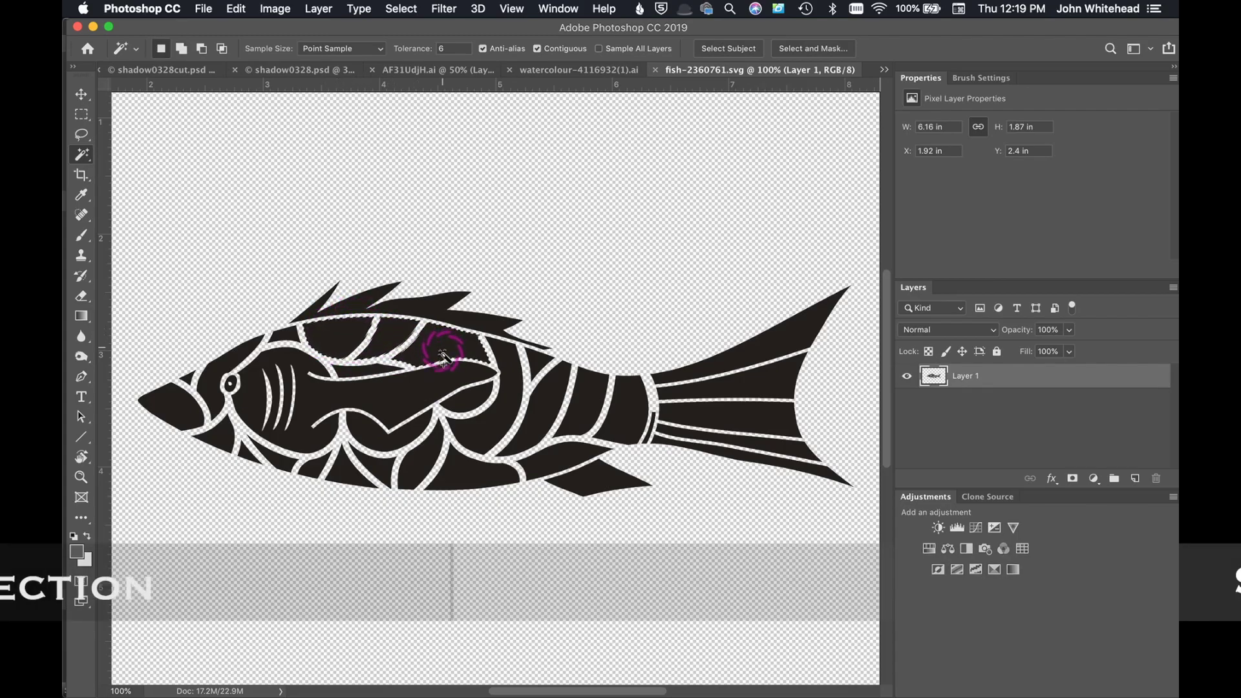
shift+click(437, 382)
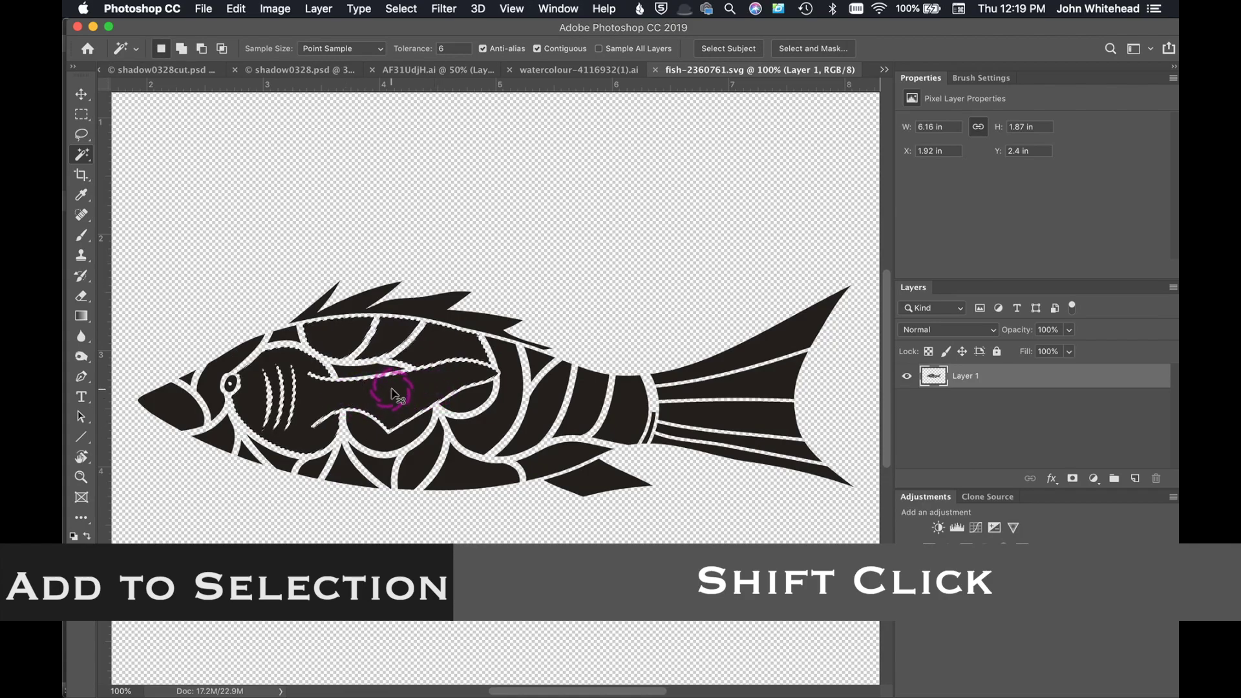
key(super+c)
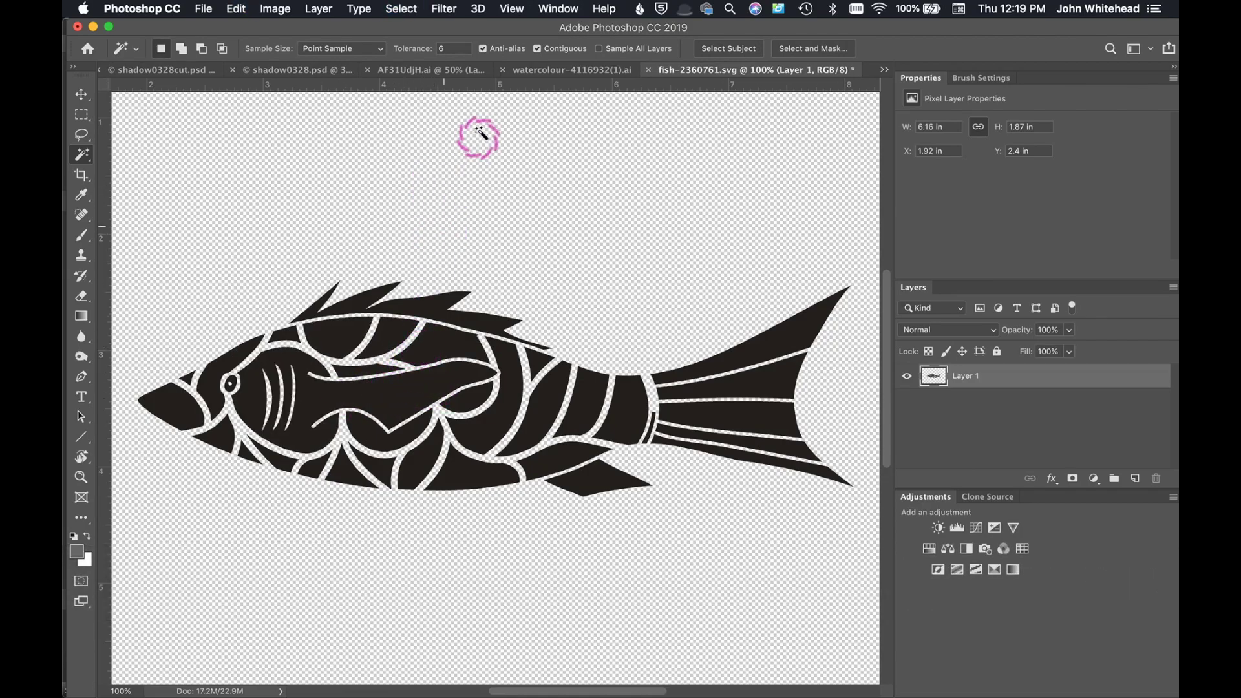
Turn off Contiguous for the Magic Wand, select all the fish's black areas, and load Layer 1's pixels as a selection
click(538, 49)
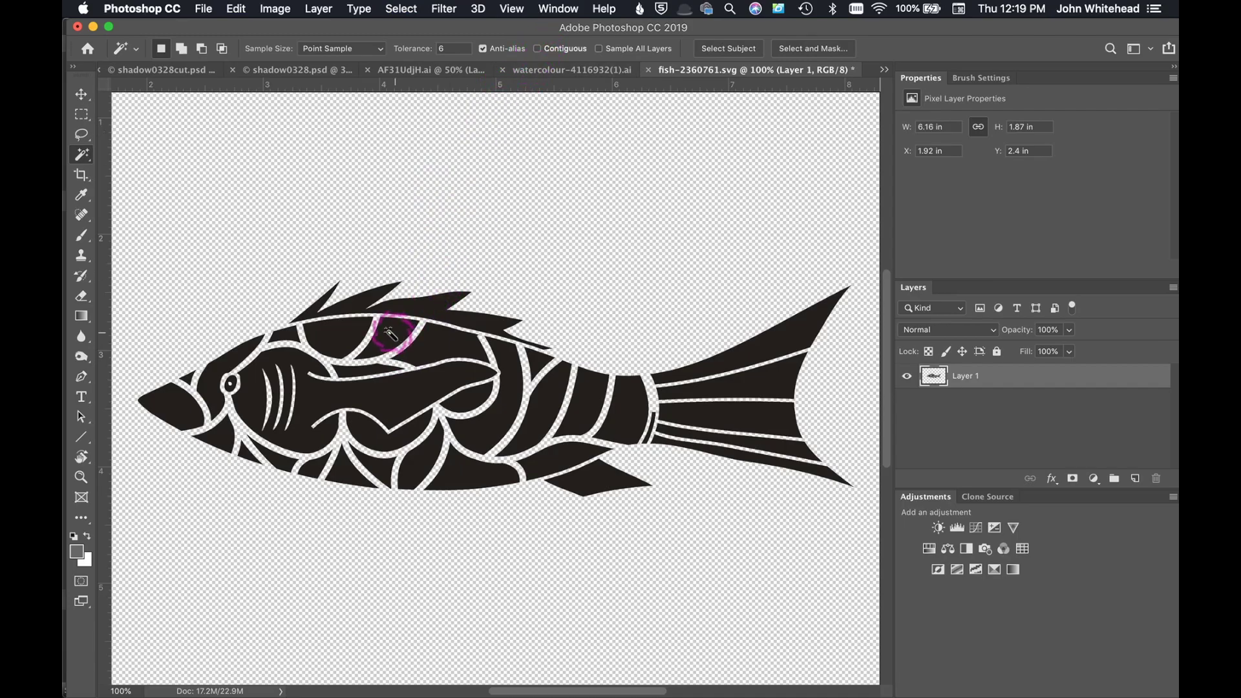
click(349, 338)
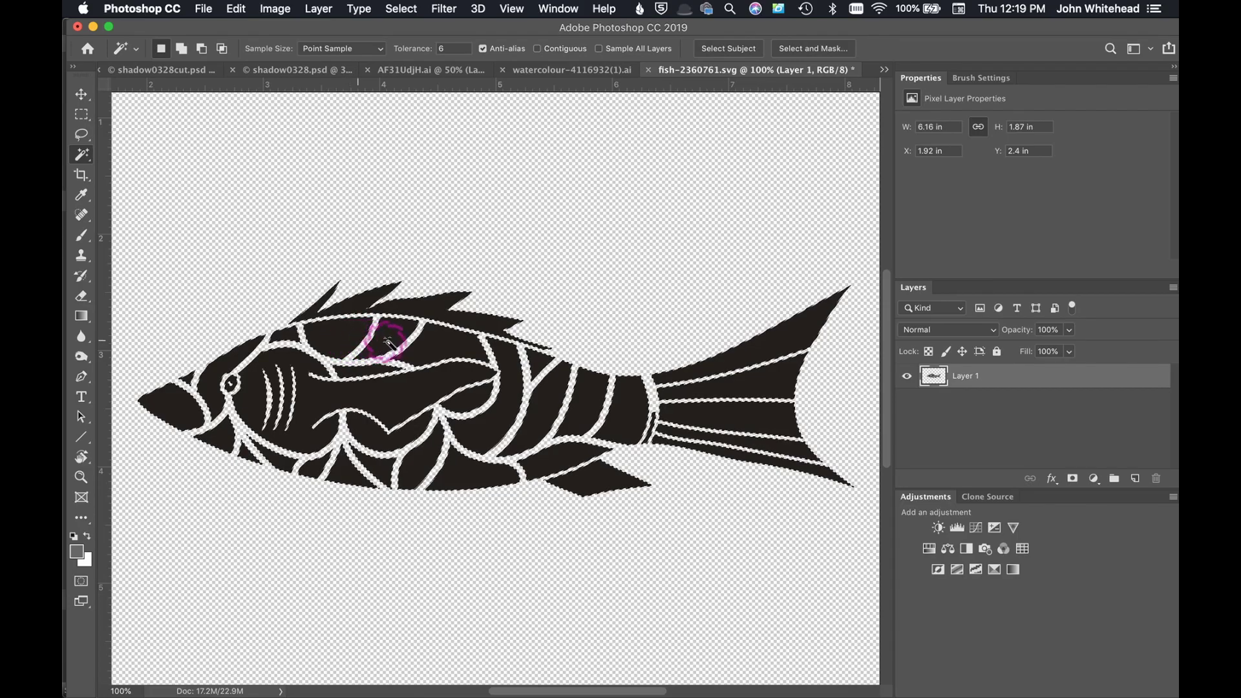
click(416, 378)
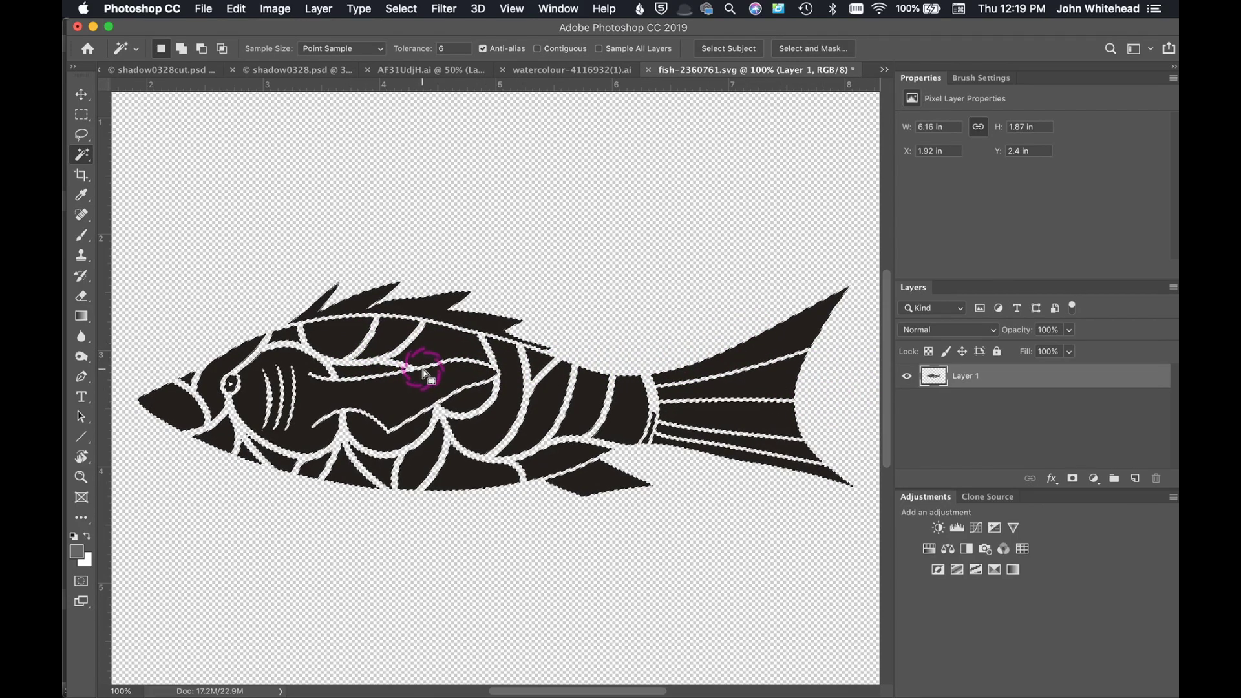
click(447, 369)
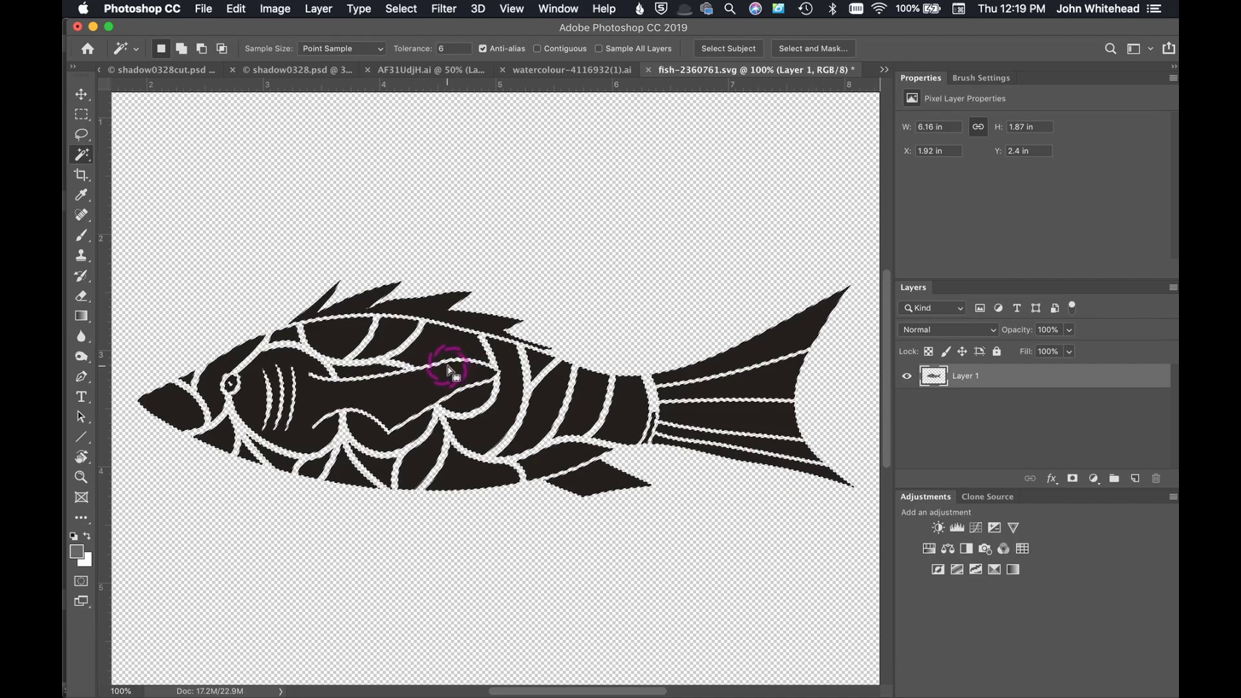
click(383, 327)
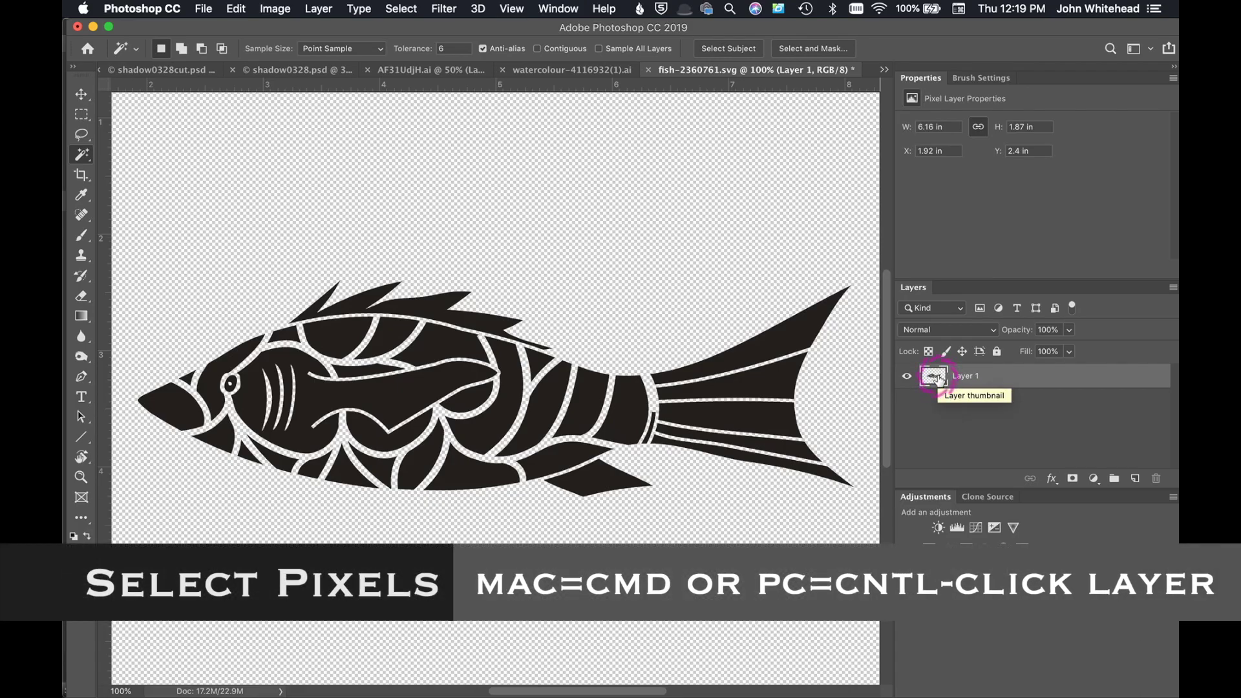
super+click(940, 383)
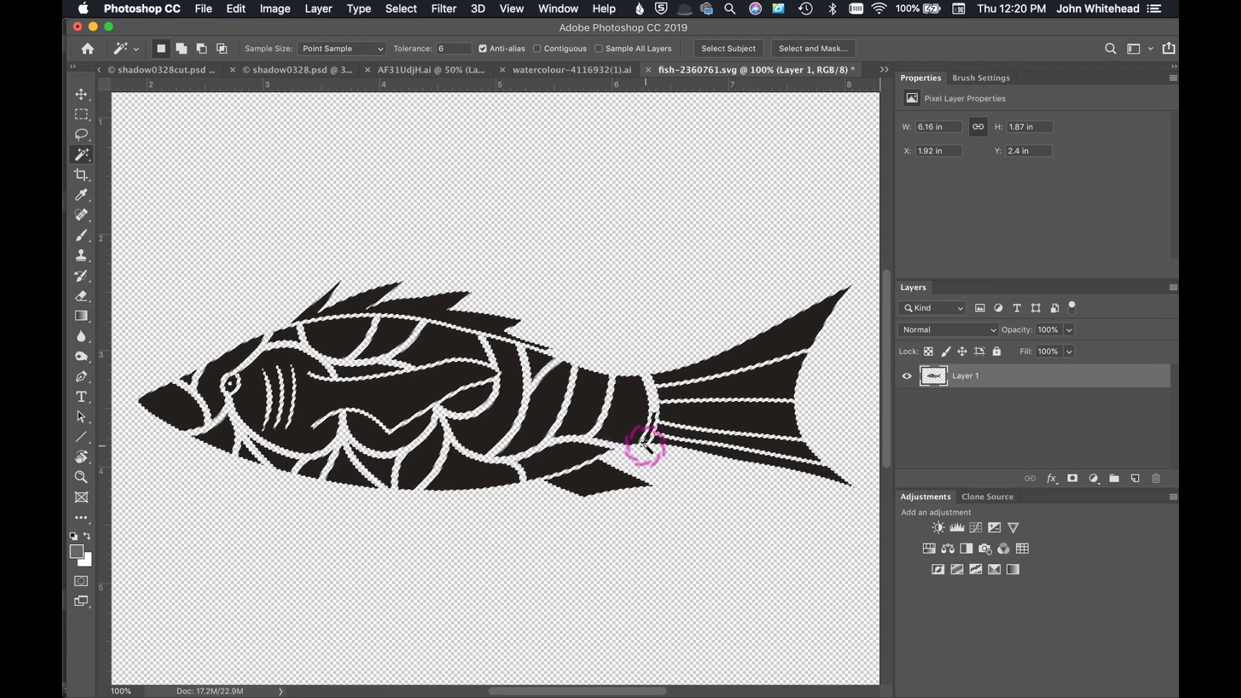
Select the entire canvas of the watercolour document and copy it
click(572, 69)
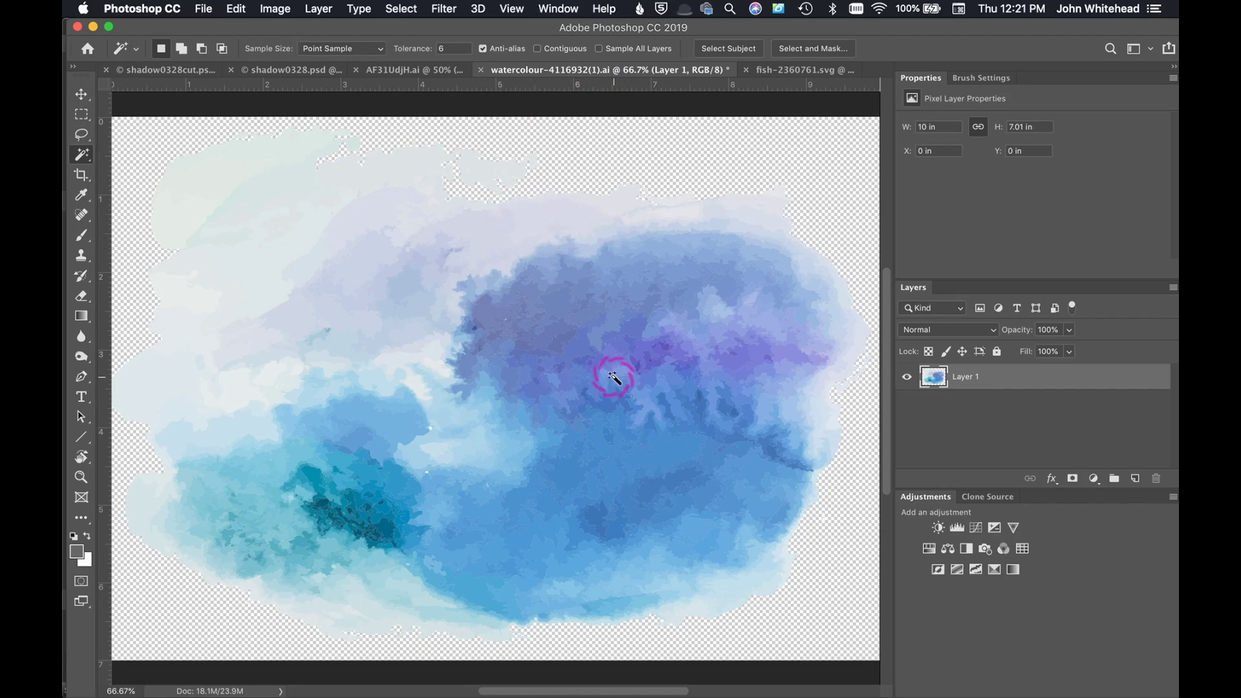
key(super+a)
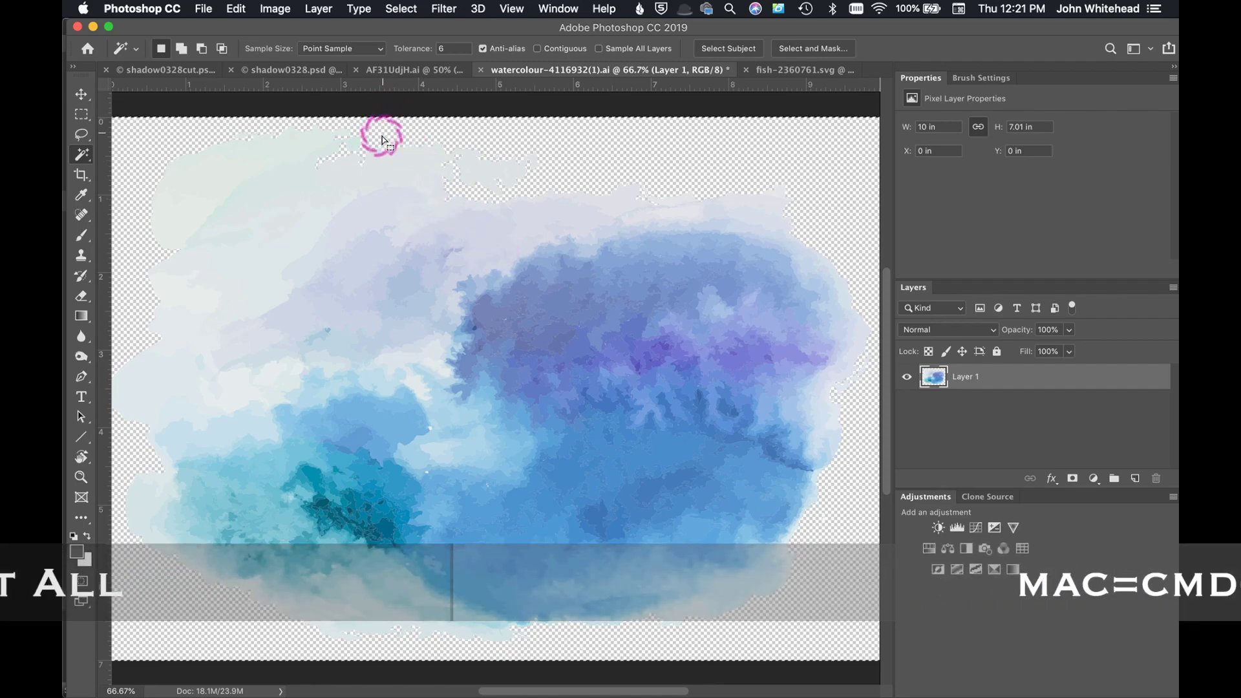
key(super+c)
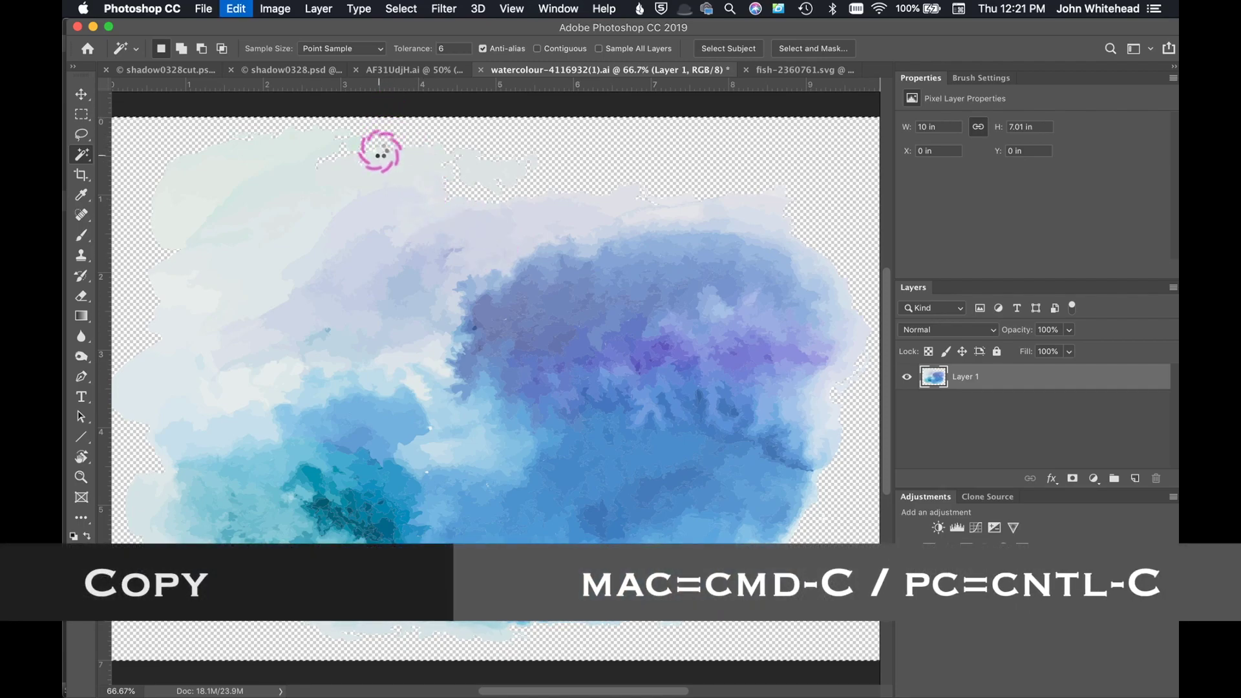
click(239, 6)
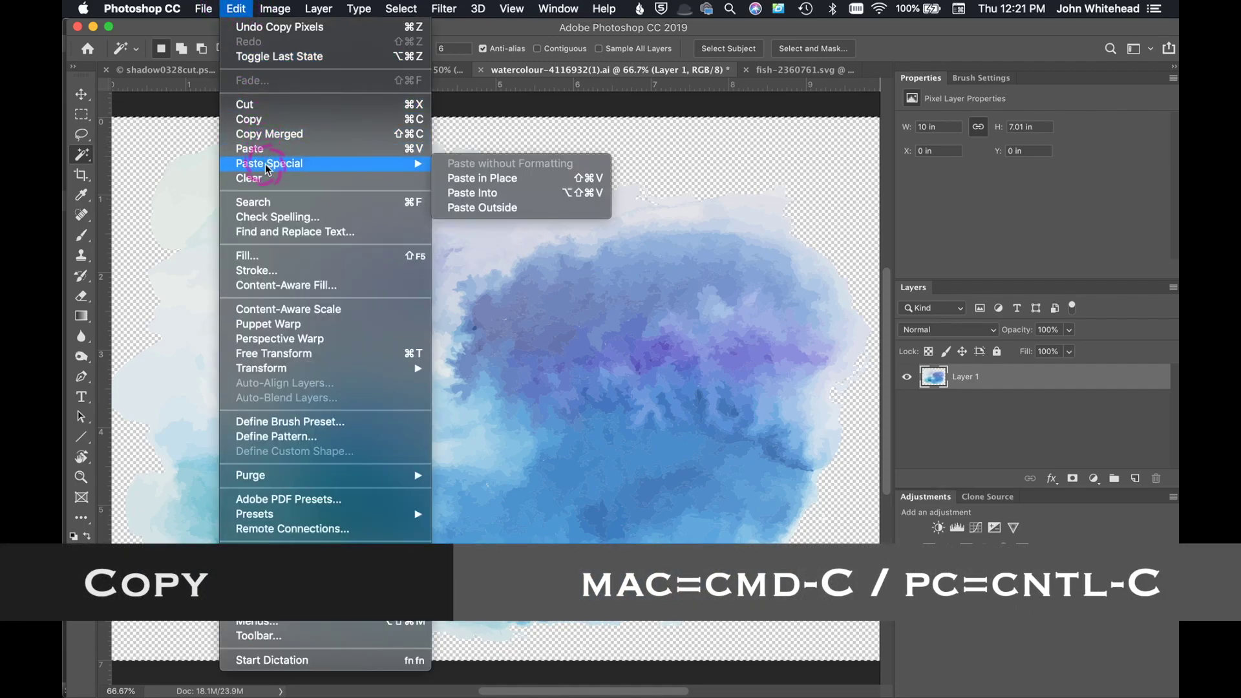
click(261, 119)
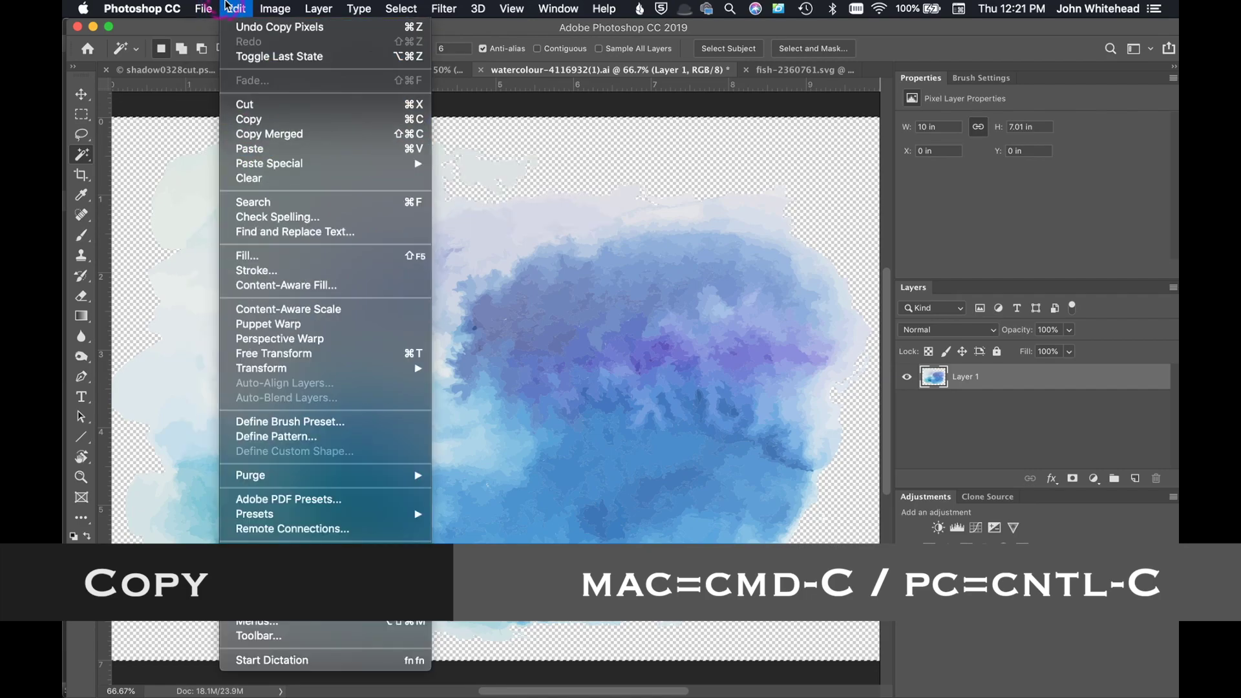
In the fish document, select all the black areas and paste the copied watercolour into that selection with Paste Into
click(818, 69)
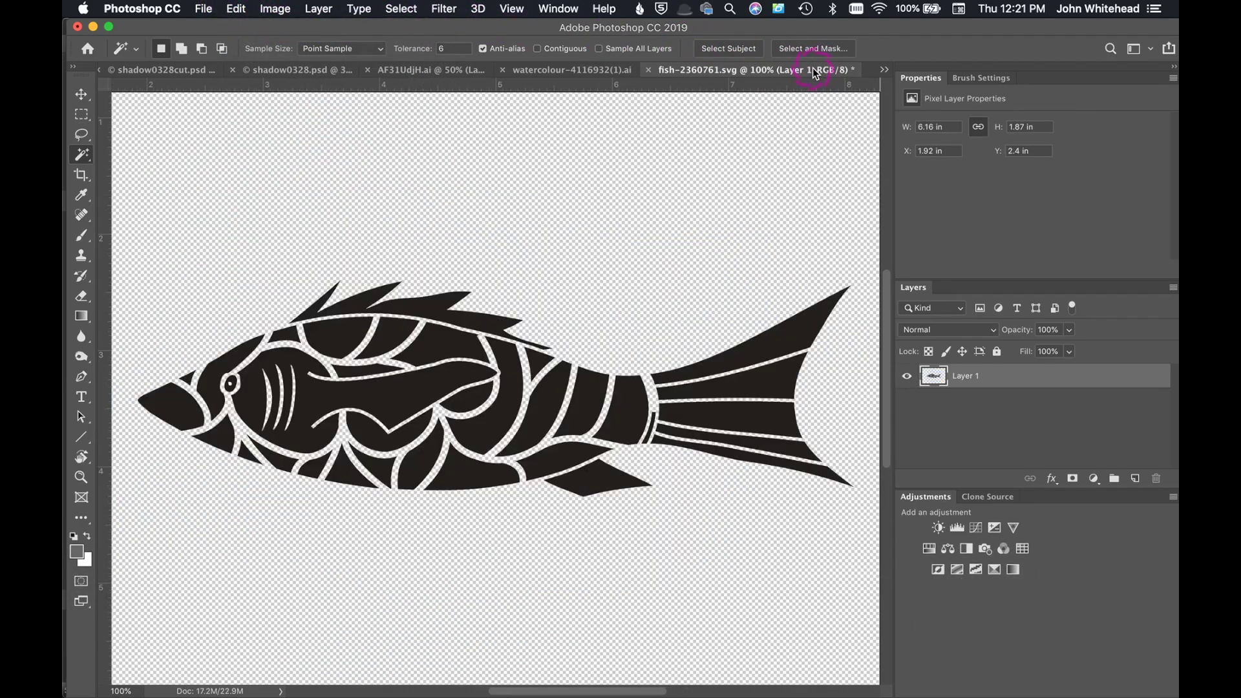
click(366, 344)
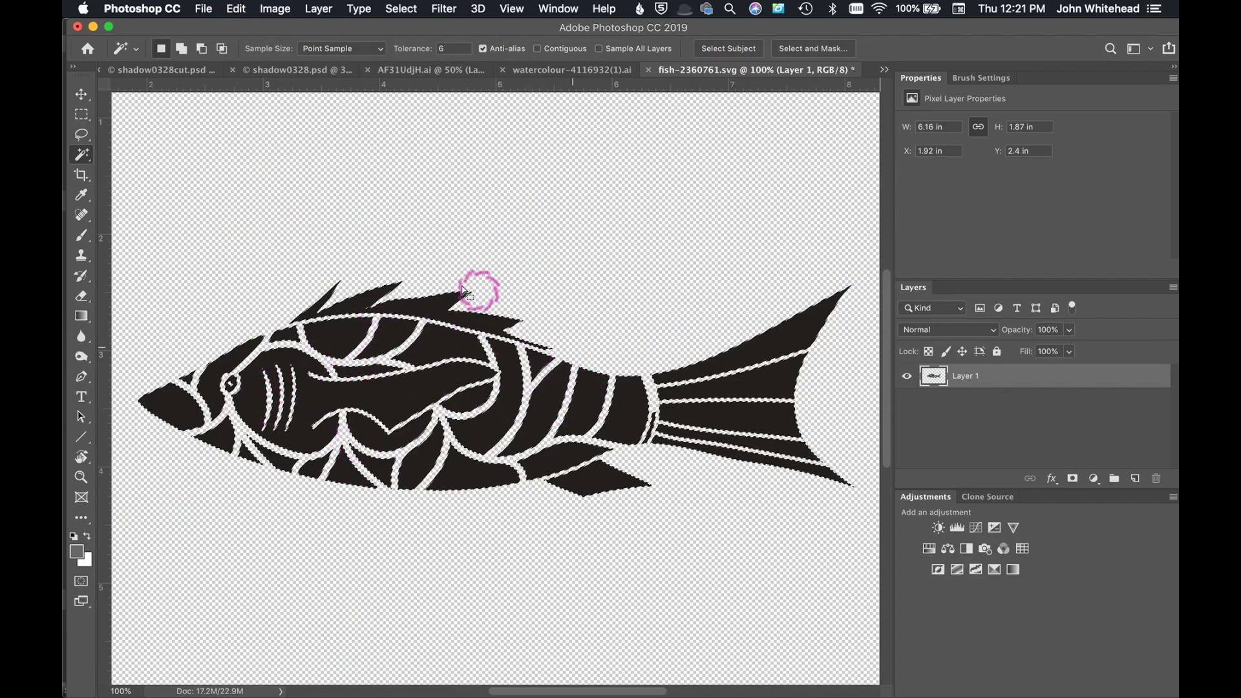
click(455, 381)
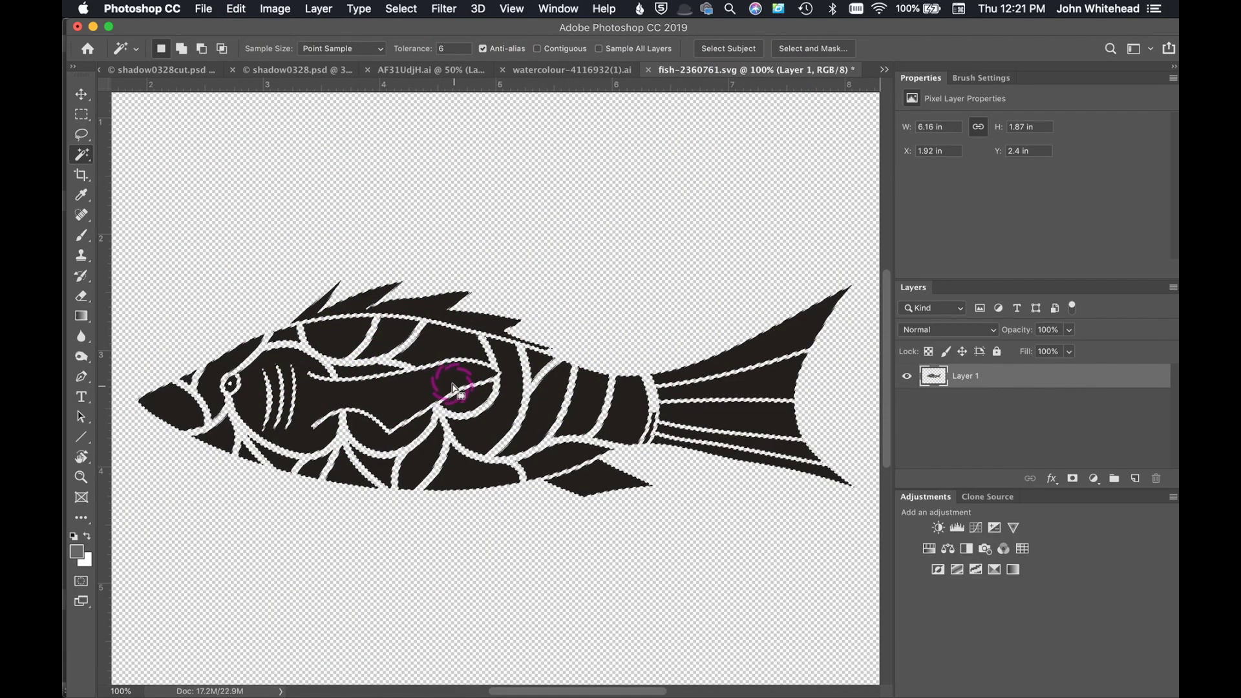
click(236, 7)
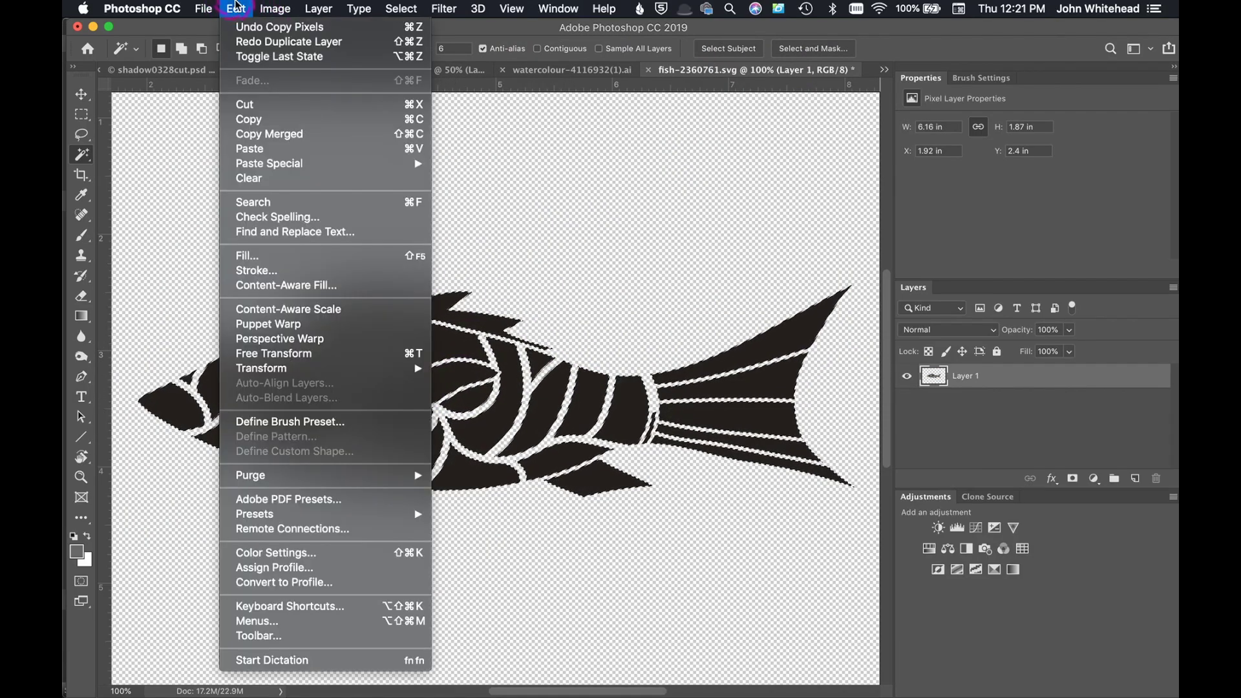
click(266, 164)
click(526, 198)
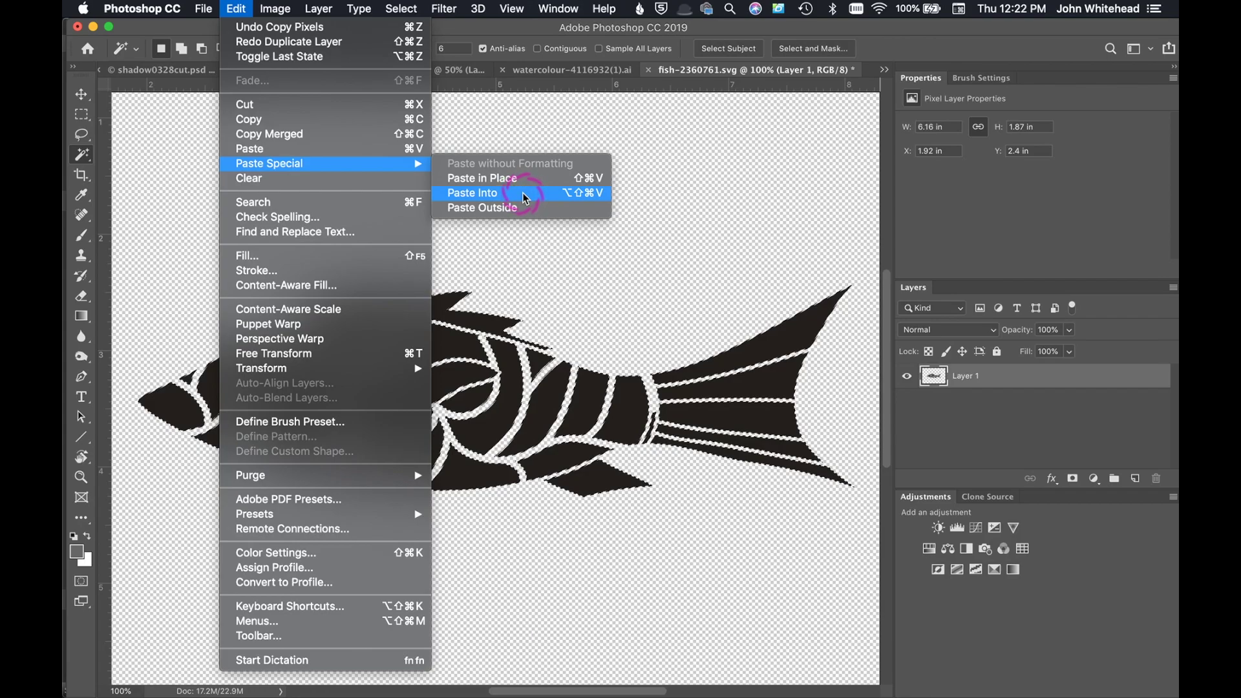
Apply Paste Into to the selected black areas of the fish, and undo that paste
click(524, 196)
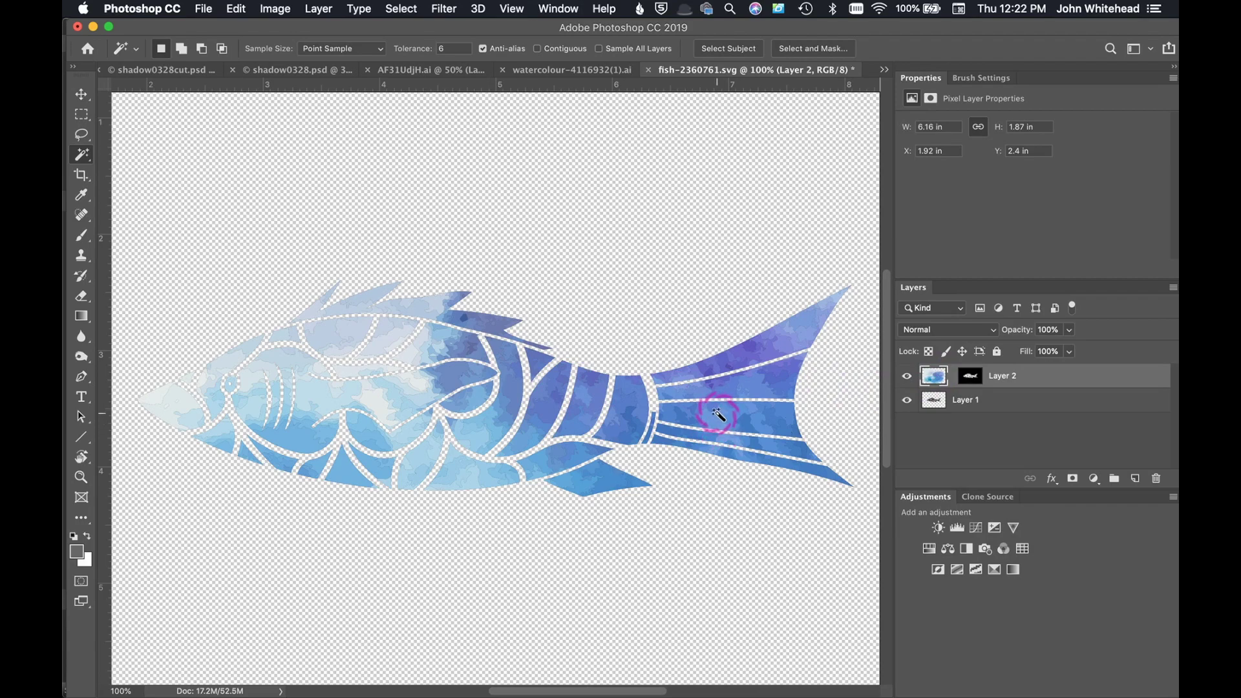
key(super+z)
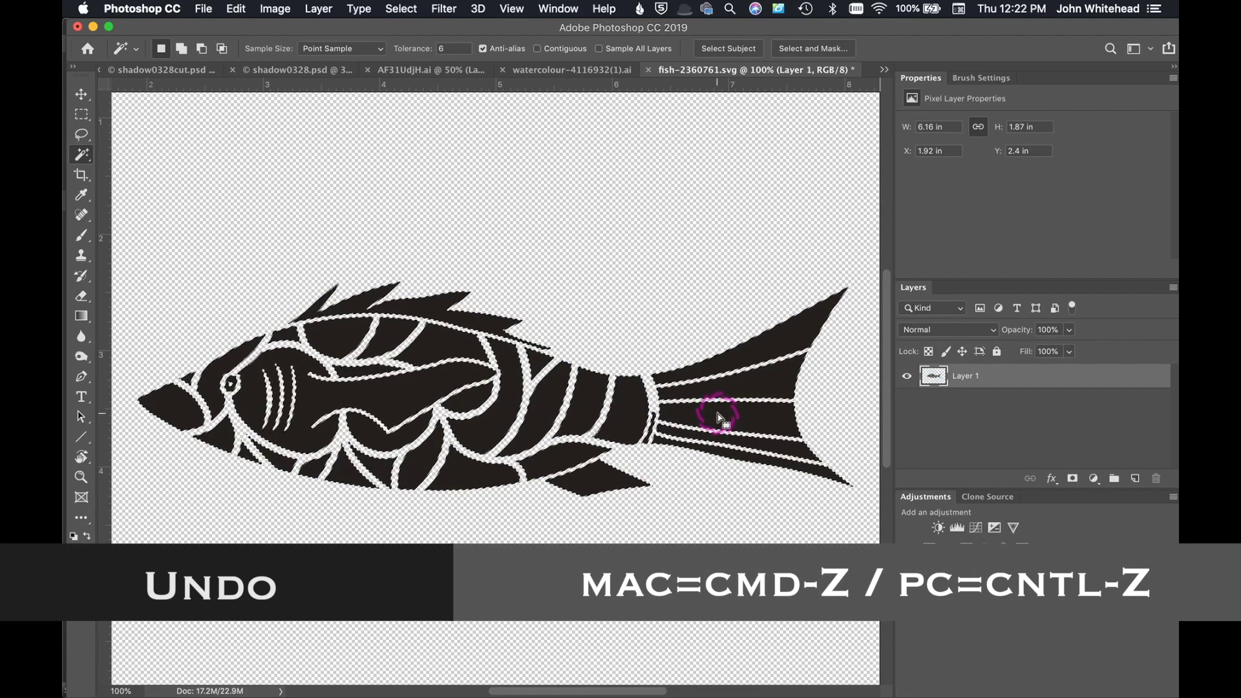
Bring the watercolour layer into the fish document with the Move tool and position it over the fish at about X -0.59 in, Y -0.83 in
click(557, 65)
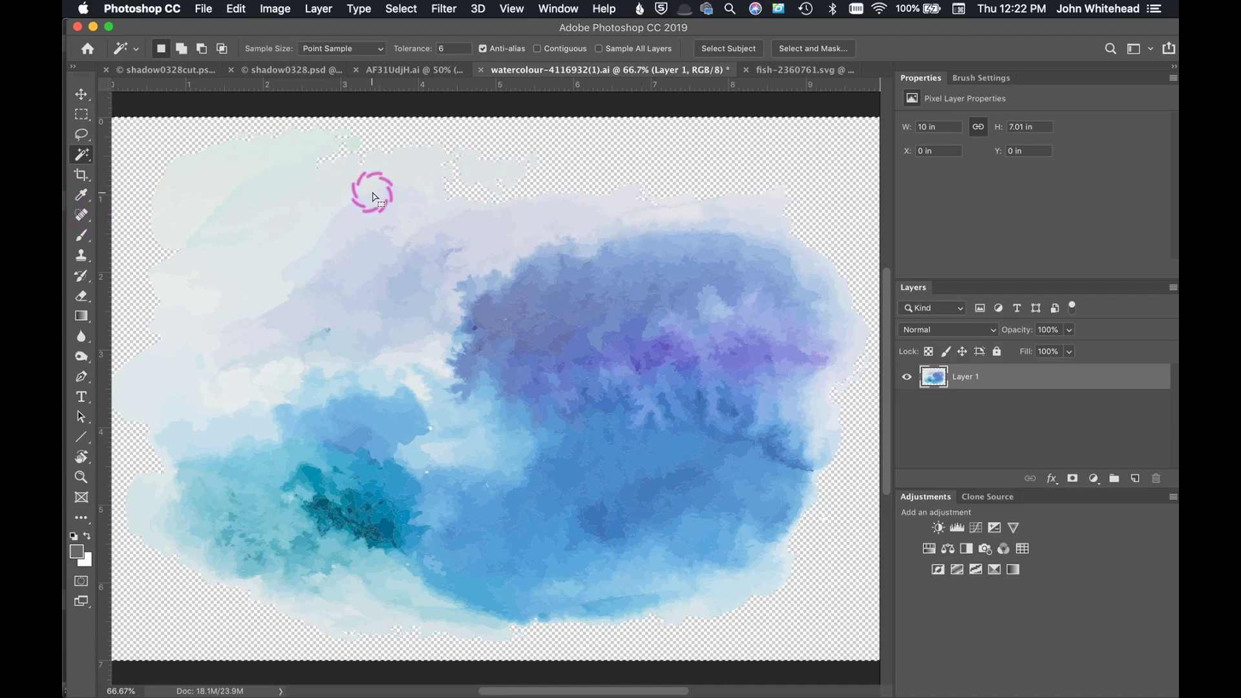
click(80, 95)
mouse_move(496, 398)
mouse_down()
mouse_move(820, 88)
mouse_move(812, 66)
mouse_move(654, 313)
mouse_move(502, 411)
mouse_up()
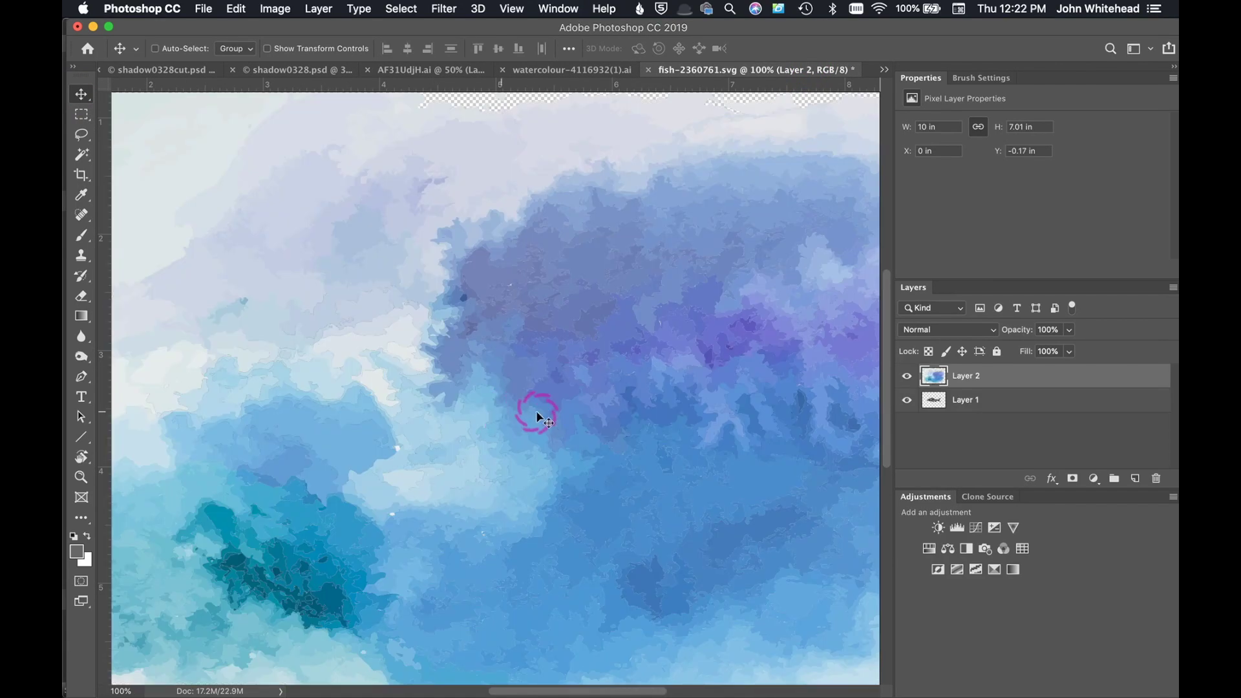
drag(635, 410, 568, 335)
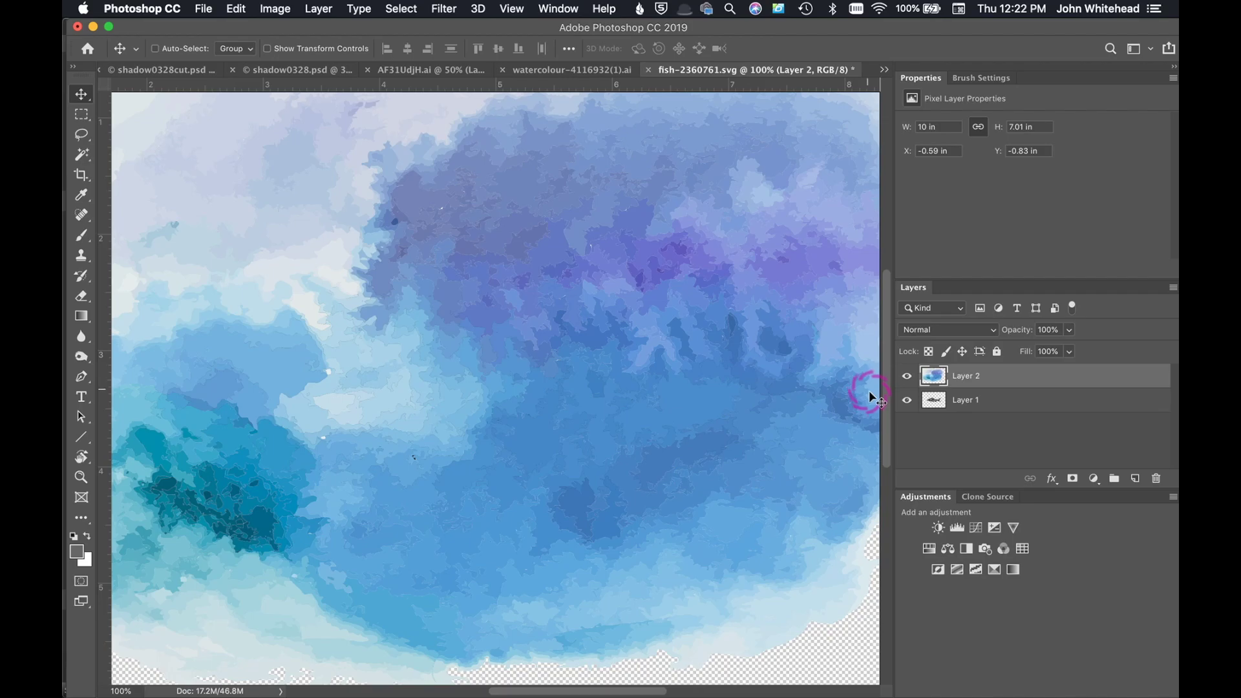
Hide the watercolour on Layer 2 and load the fish pixels of Layer 1 as a selection
click(940, 405)
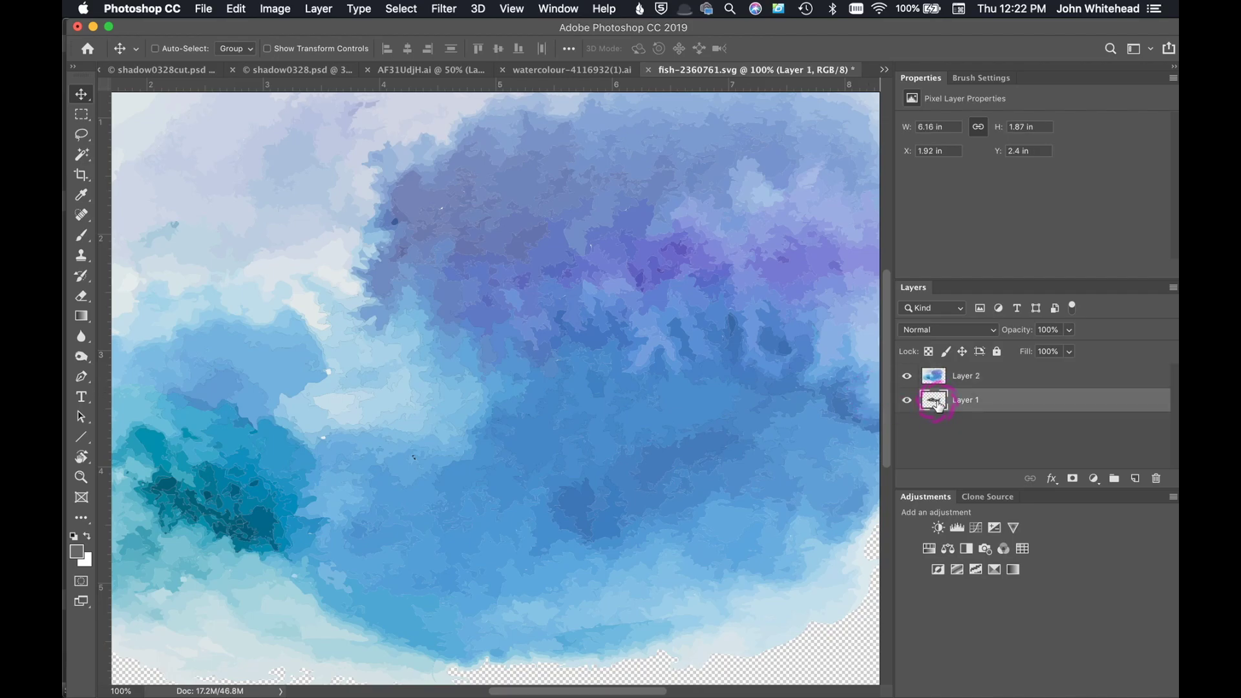
click(907, 377)
super+click(935, 400)
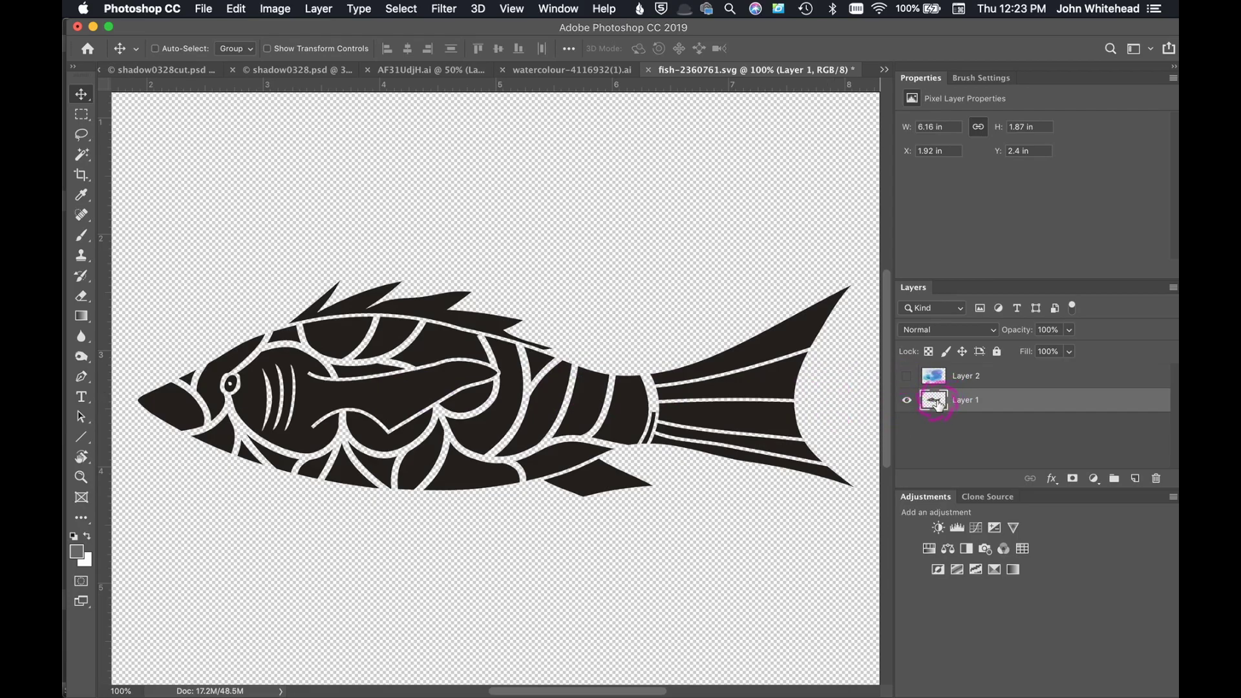
super+click(939, 404)
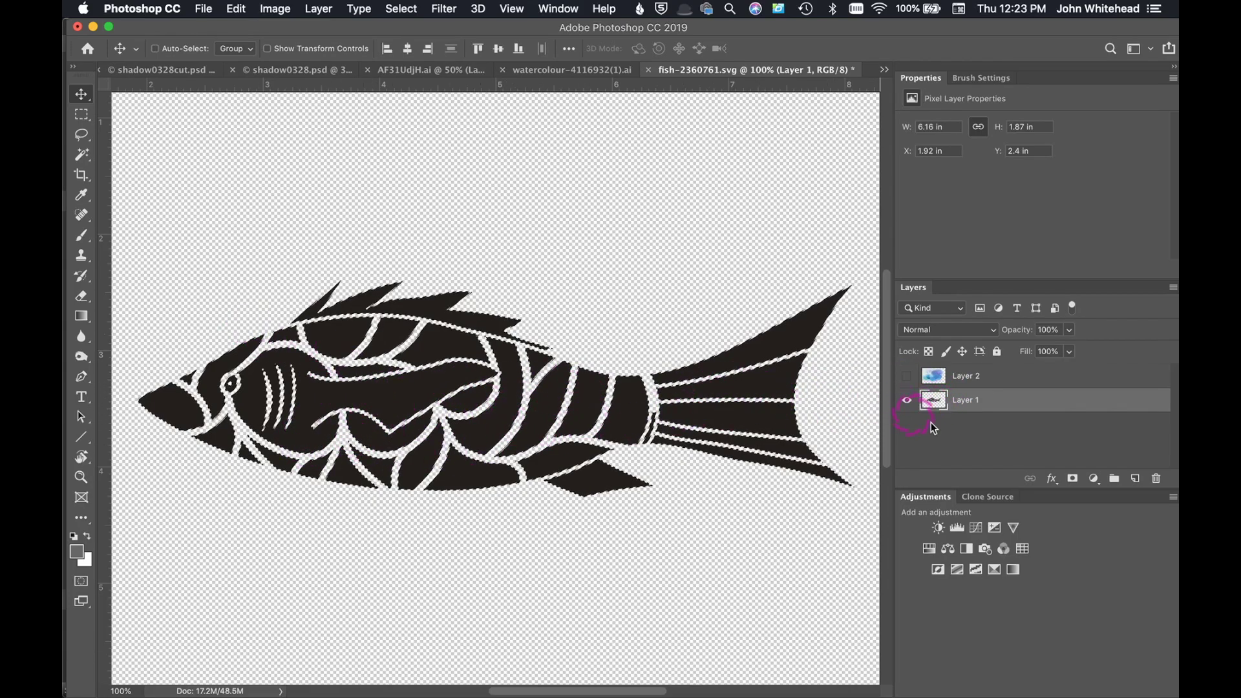
Show Layer 2 again and add a layer mask to it from the fish selection
click(933, 375)
click(908, 376)
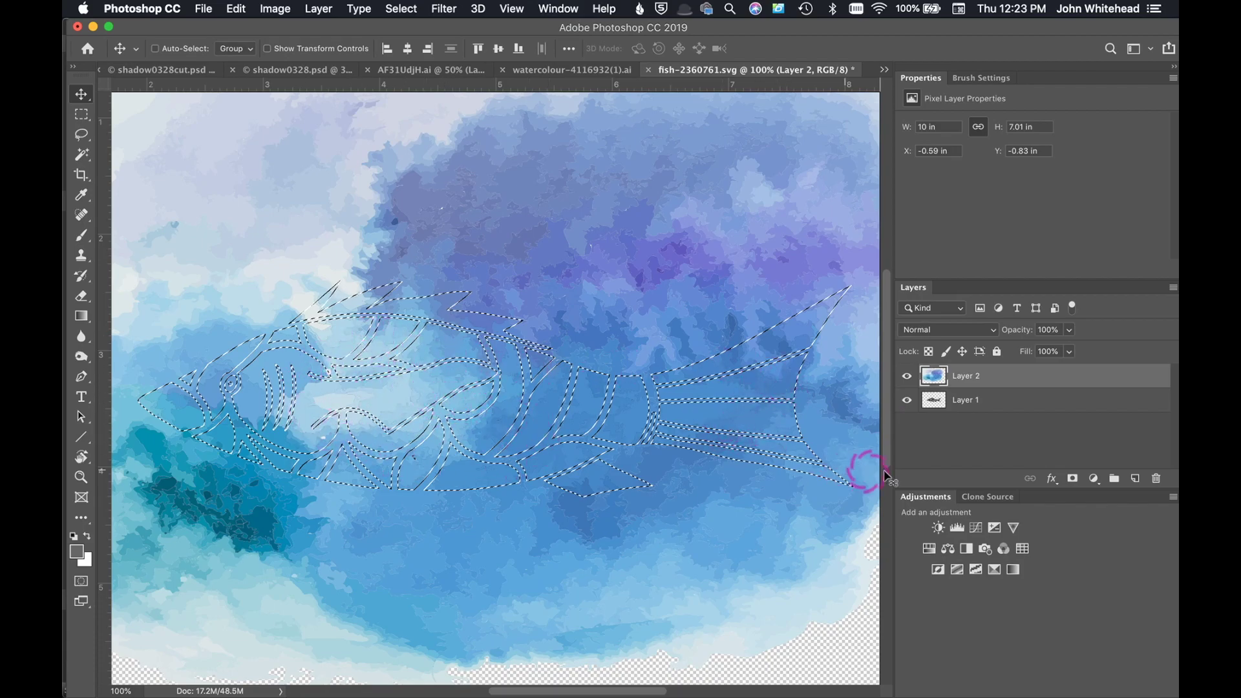
click(1071, 483)
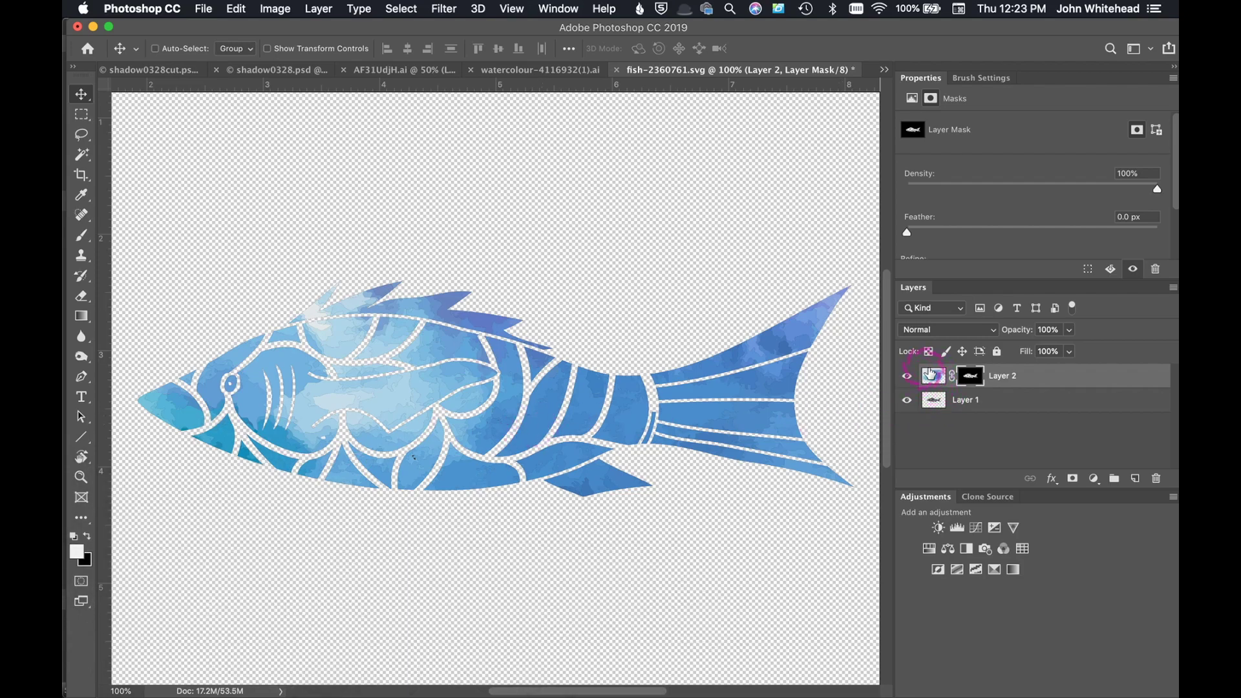
With Layer 1 hidden, unlink Layer 2's image from its mask and shift the watercolour up and to the right within the fish shape
click(935, 378)
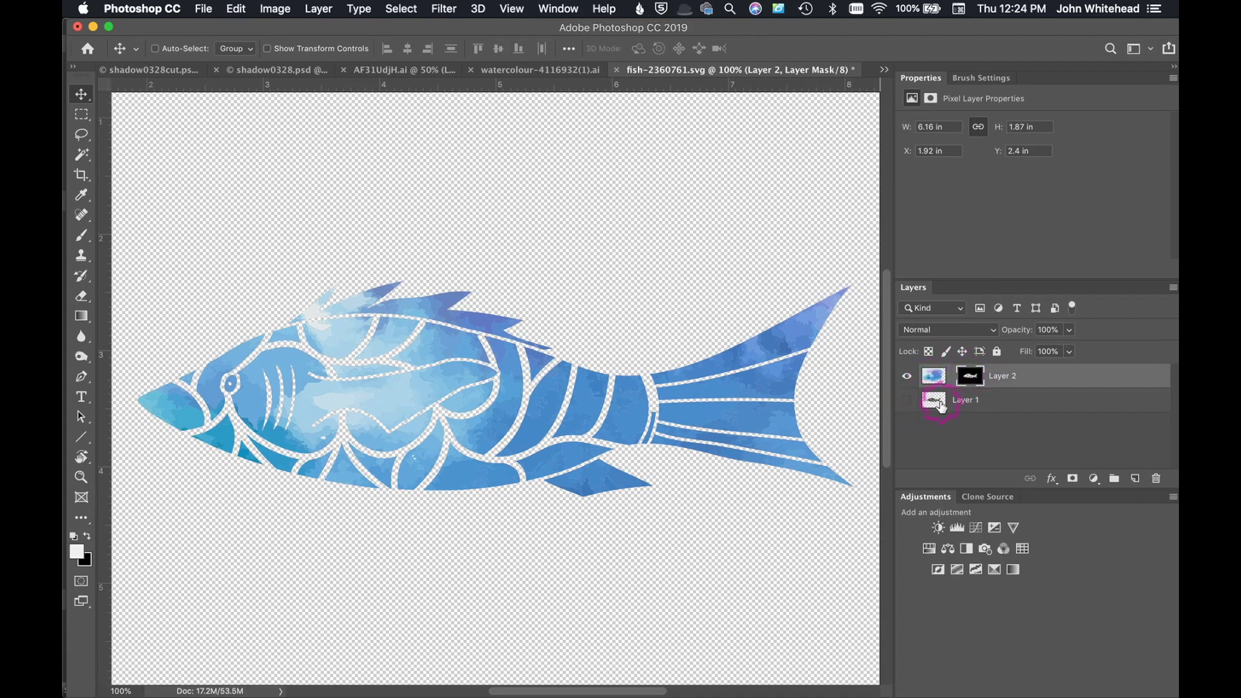
click(931, 379)
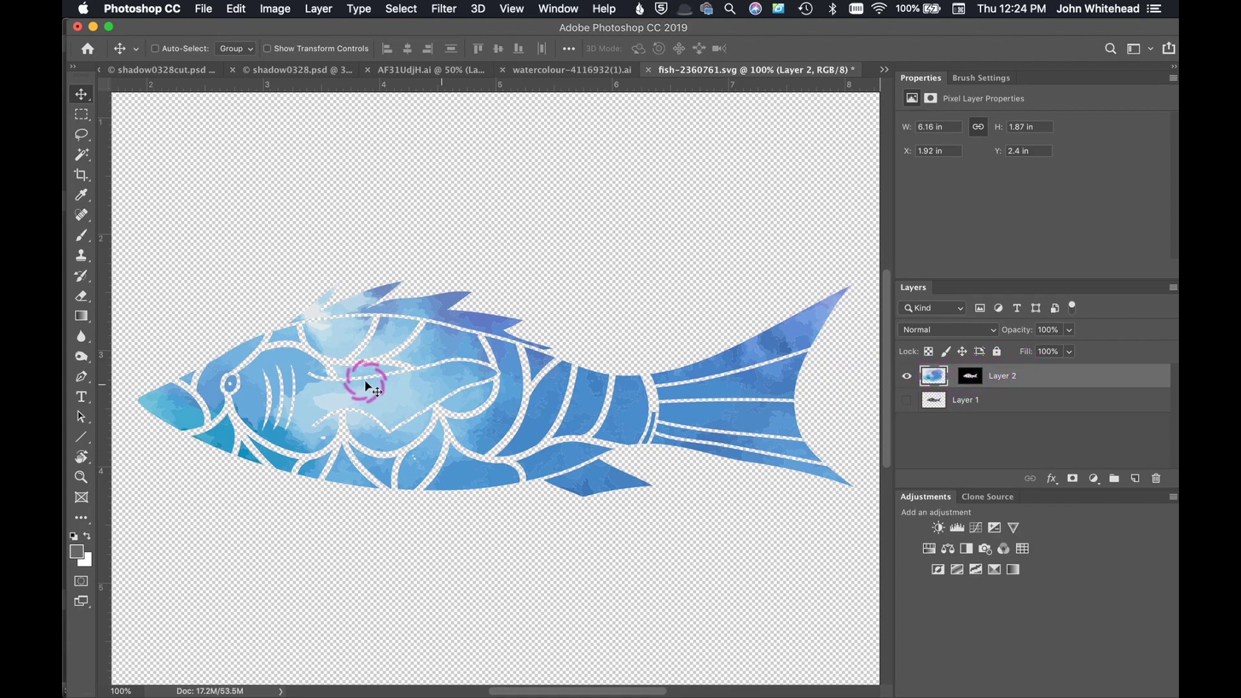
drag(399, 385, 454, 344)
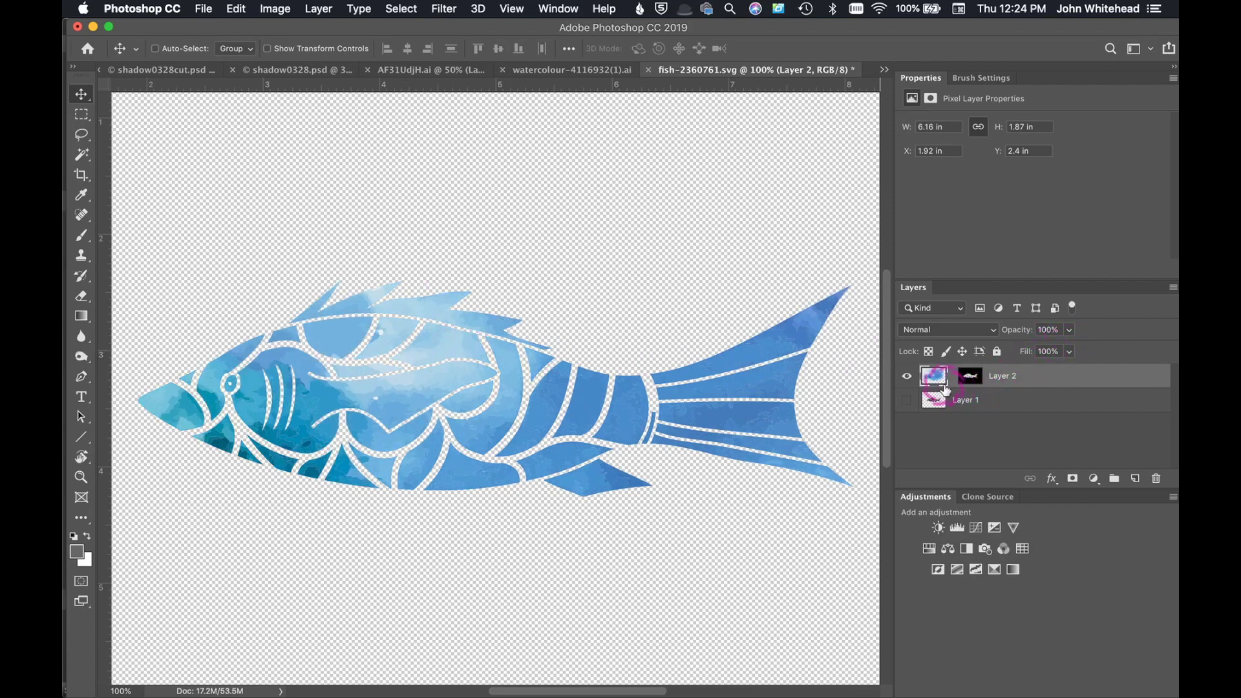